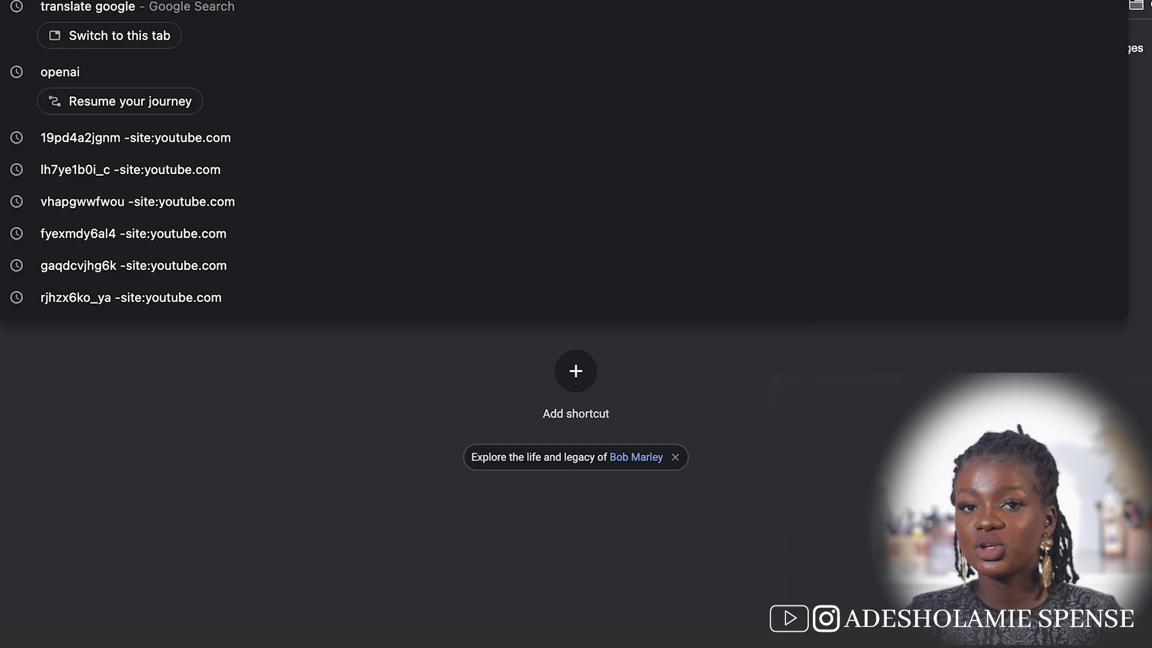
# Search Google for 'amazon kdp'
pyautogui.write('a')
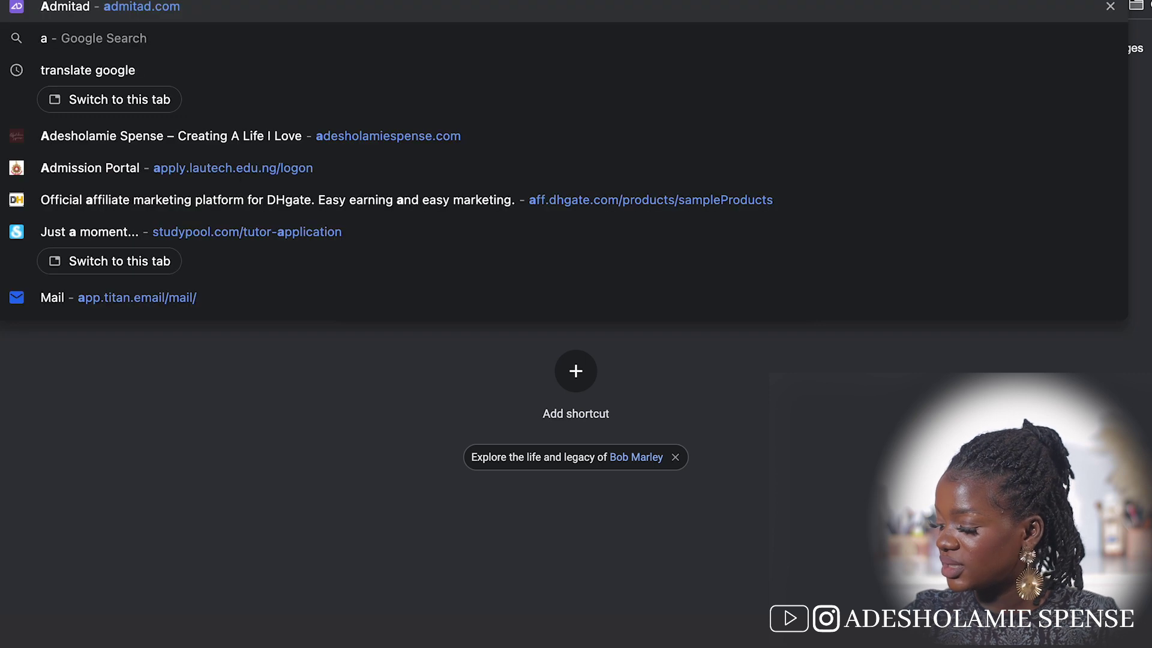
pyautogui.write('maz')
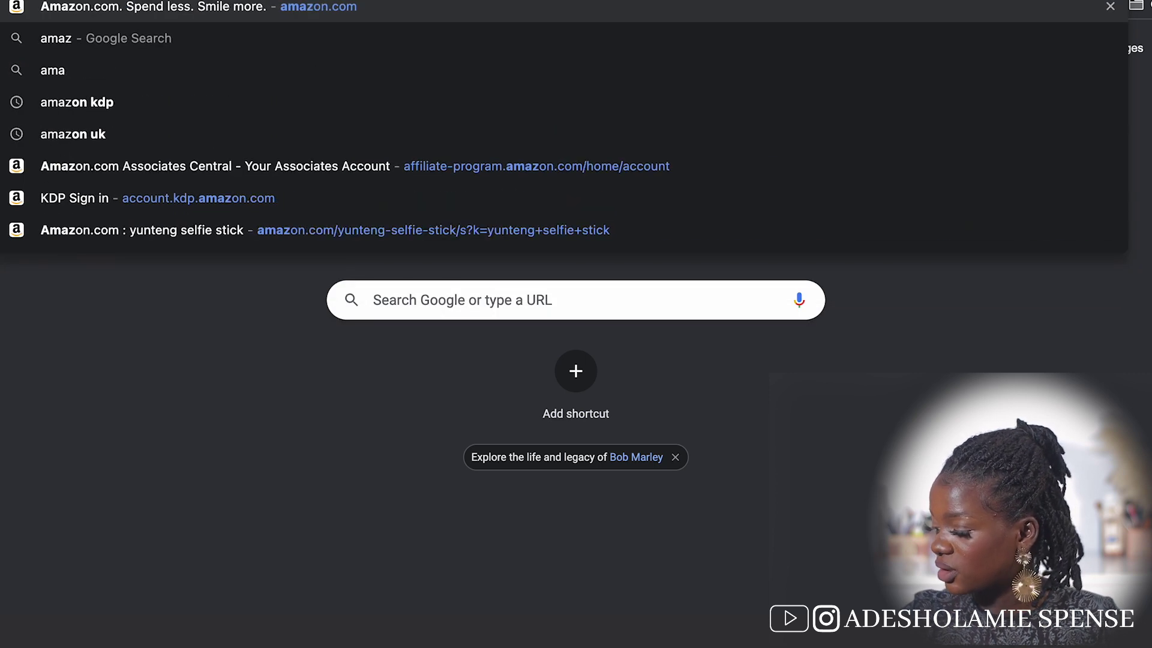
pyautogui.write('on kdp')
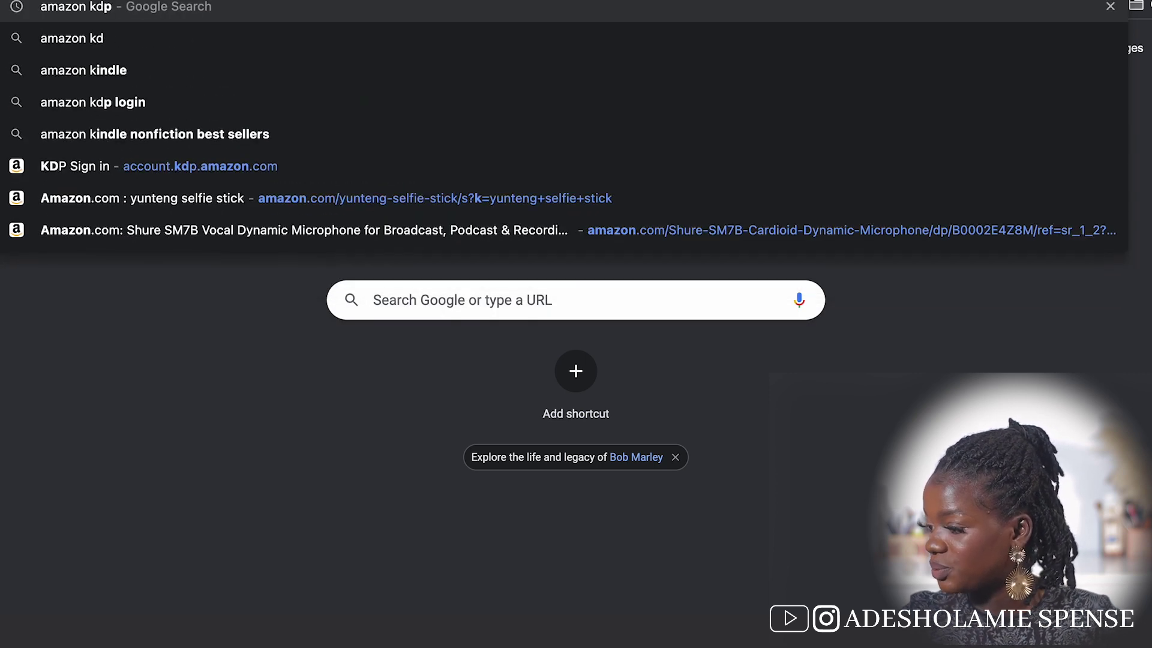
pyautogui.press('Return')
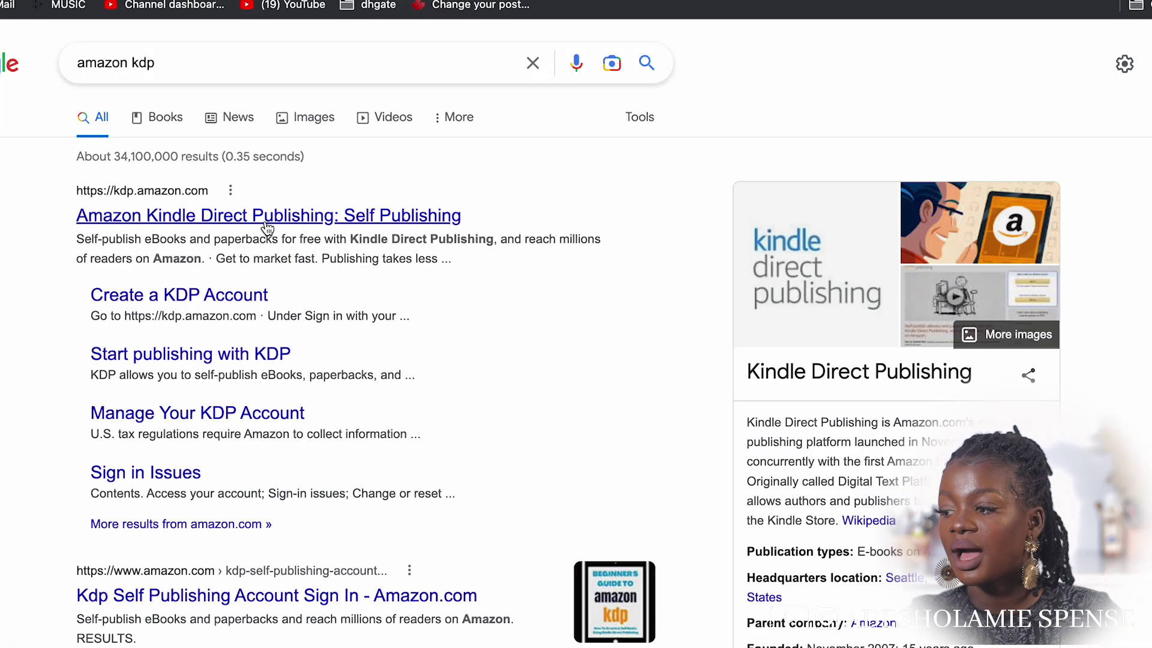
# Go from the Kindle Direct Publishing result through Sign in to 'Create your KDP account'
pyautogui.click(264, 216)
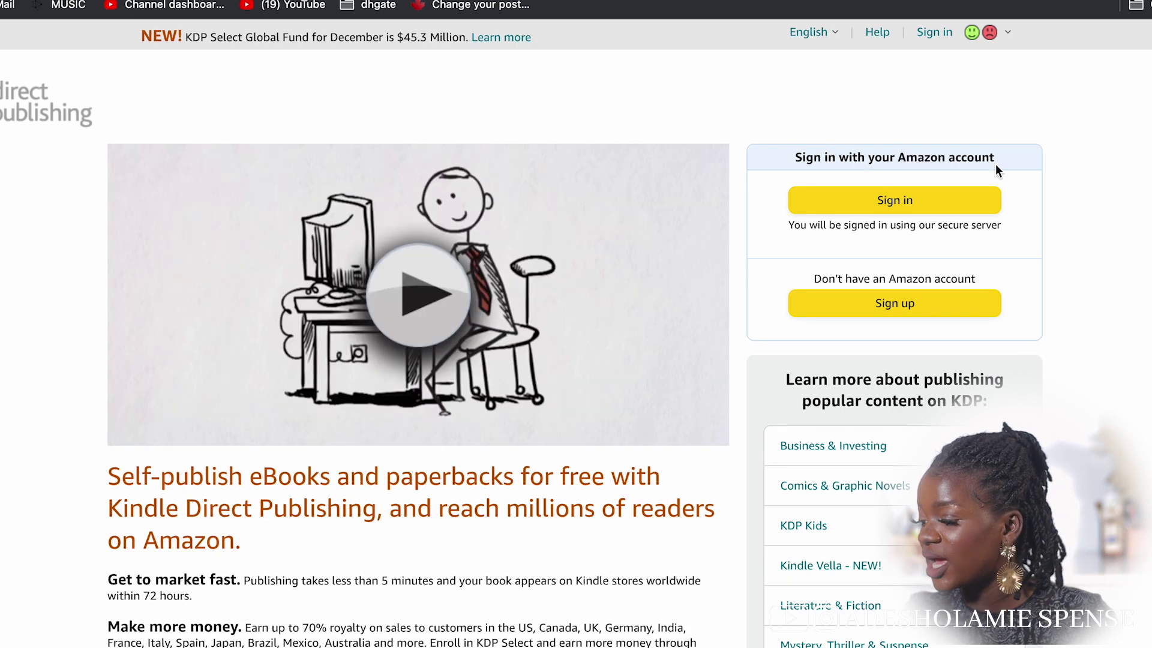
pyautogui.click(936, 304)
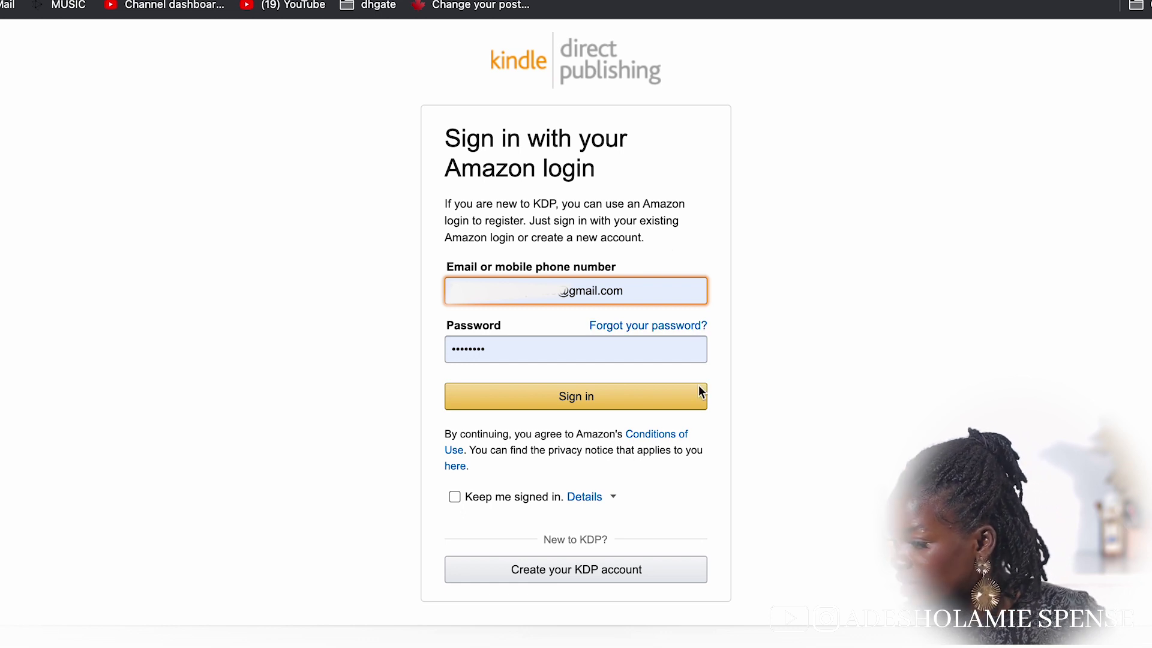
pyautogui.click(618, 568)
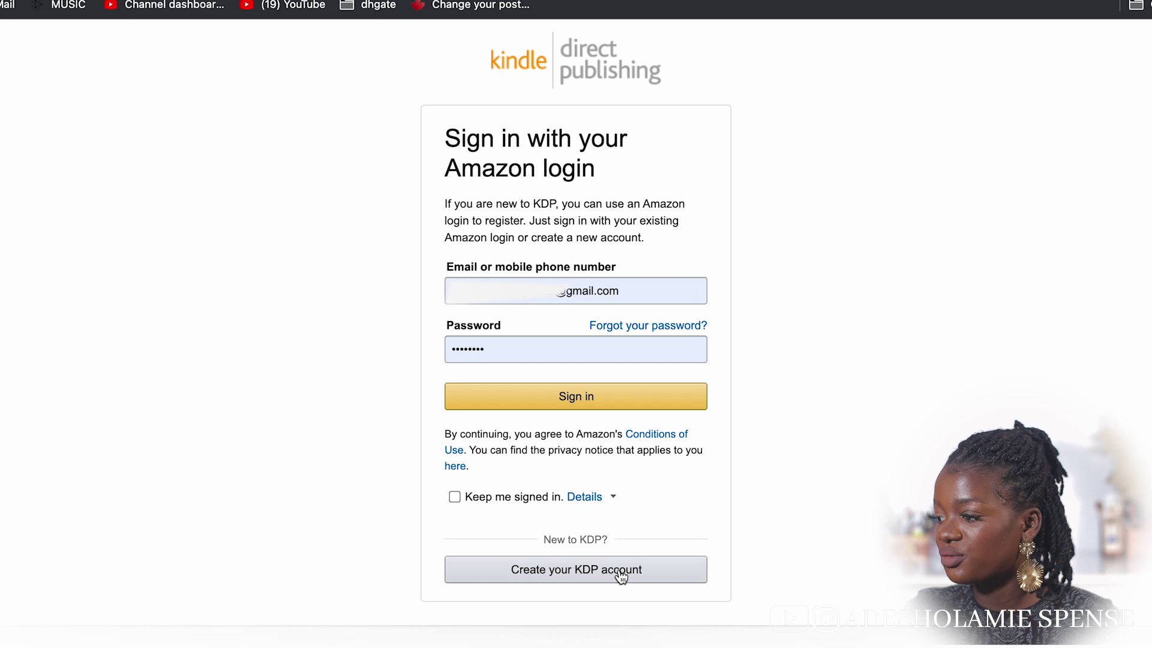
# Submit the new account with the holder's name, email and password, then open a new tab
pyautogui.click(591, 182)
pyautogui.write('adesola')
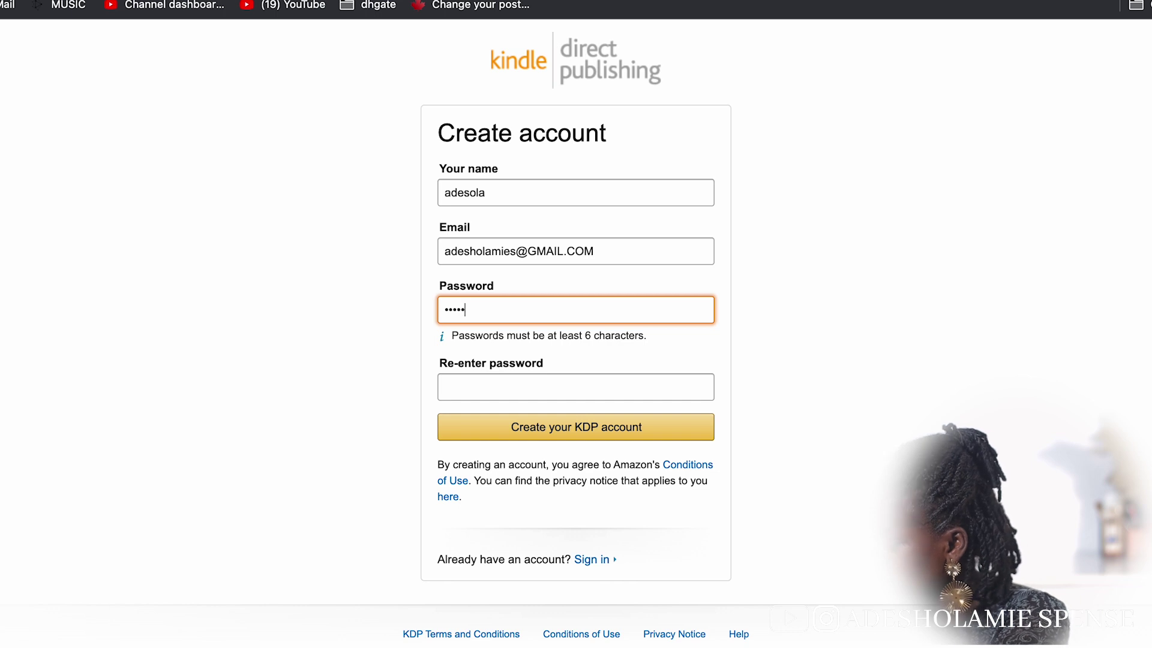
pyautogui.press('Tab')
pyautogui.write('••••••')
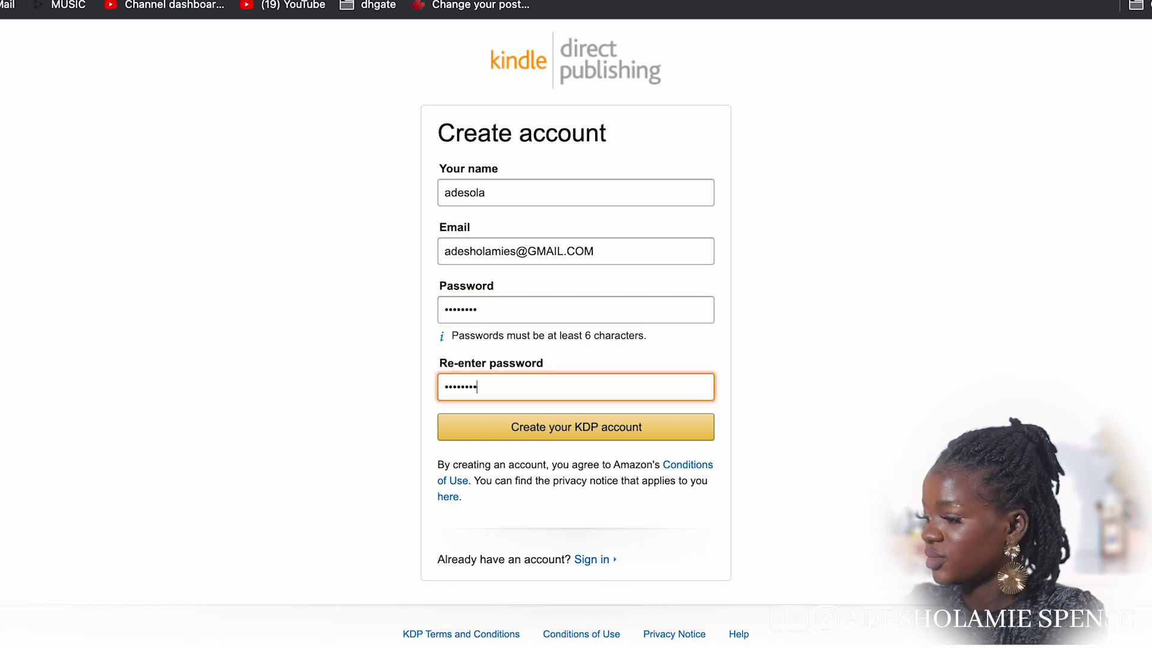
pyautogui.press('Return')
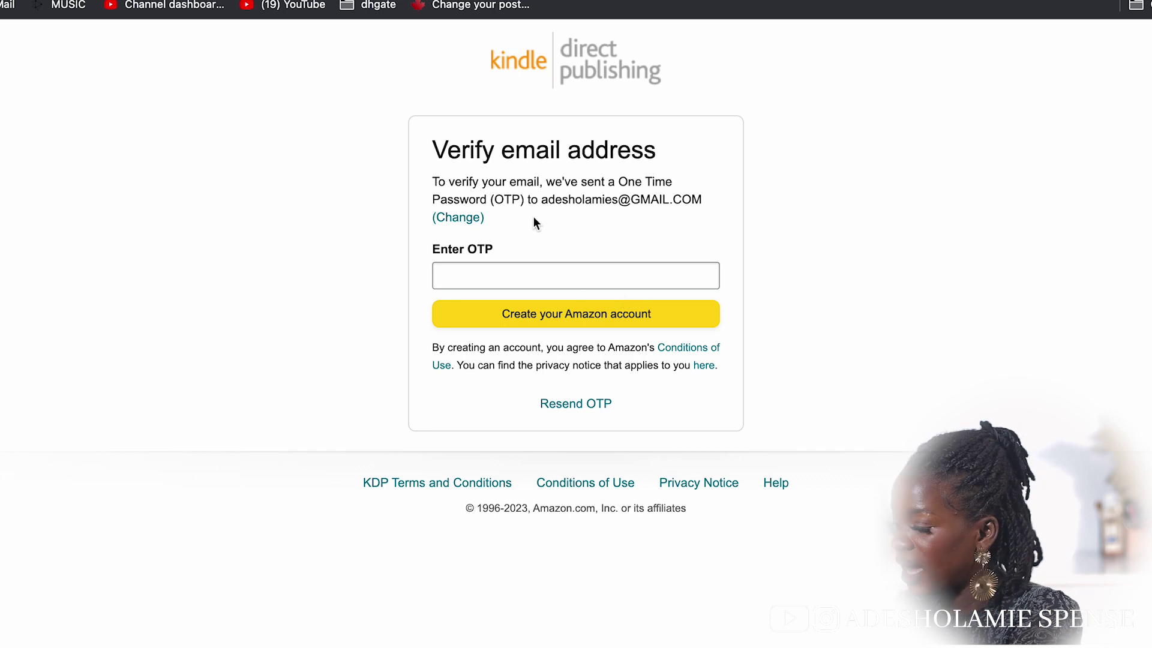
pyautogui.press('super+t')
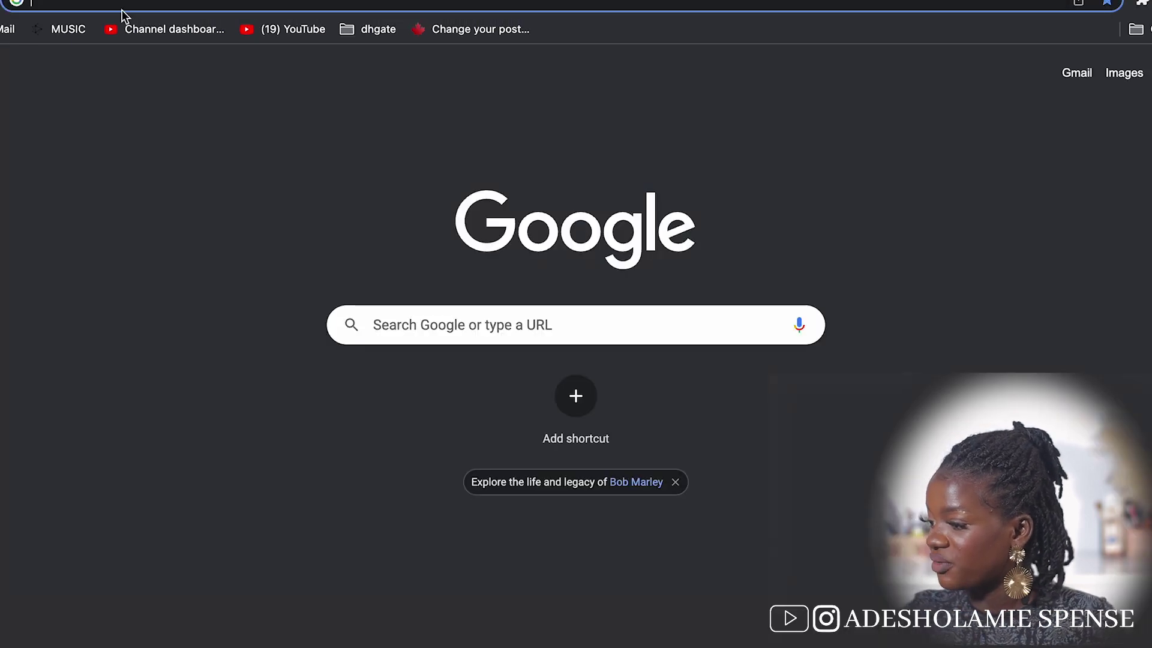
# Copy the one-time code from Amazon's Gmail verification email into KDP's Enter OTP field
pyautogui.write('GMAI')
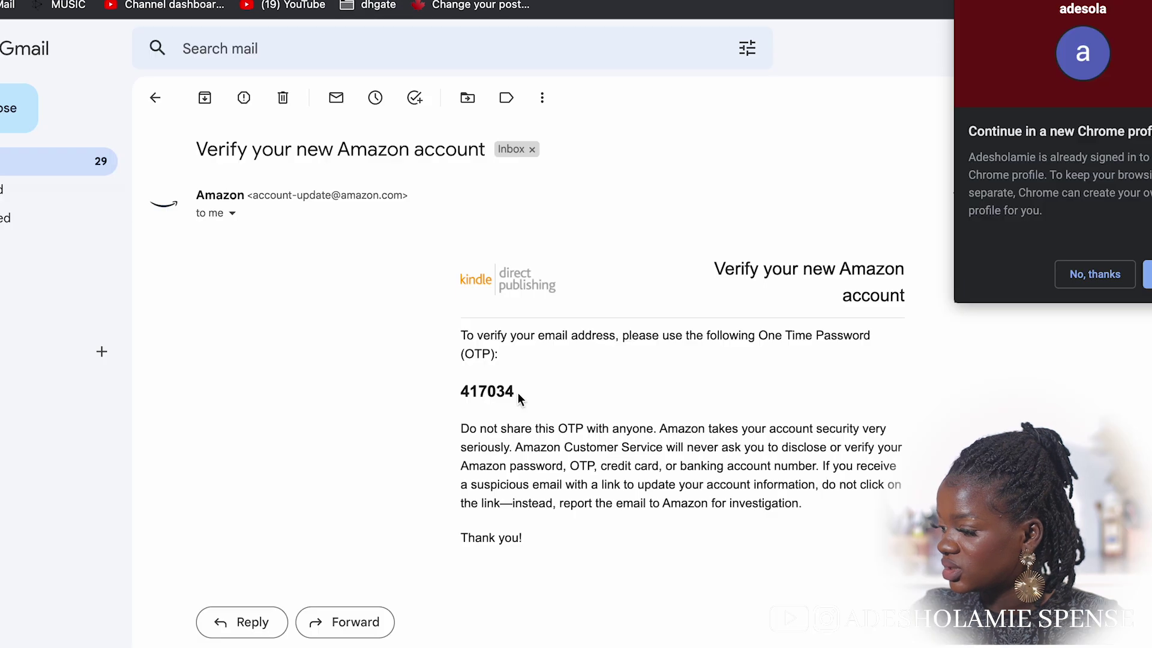
pyautogui.moveTo(516, 393); pyautogui.dragTo(414, 394)
pyautogui.click(404, 392)
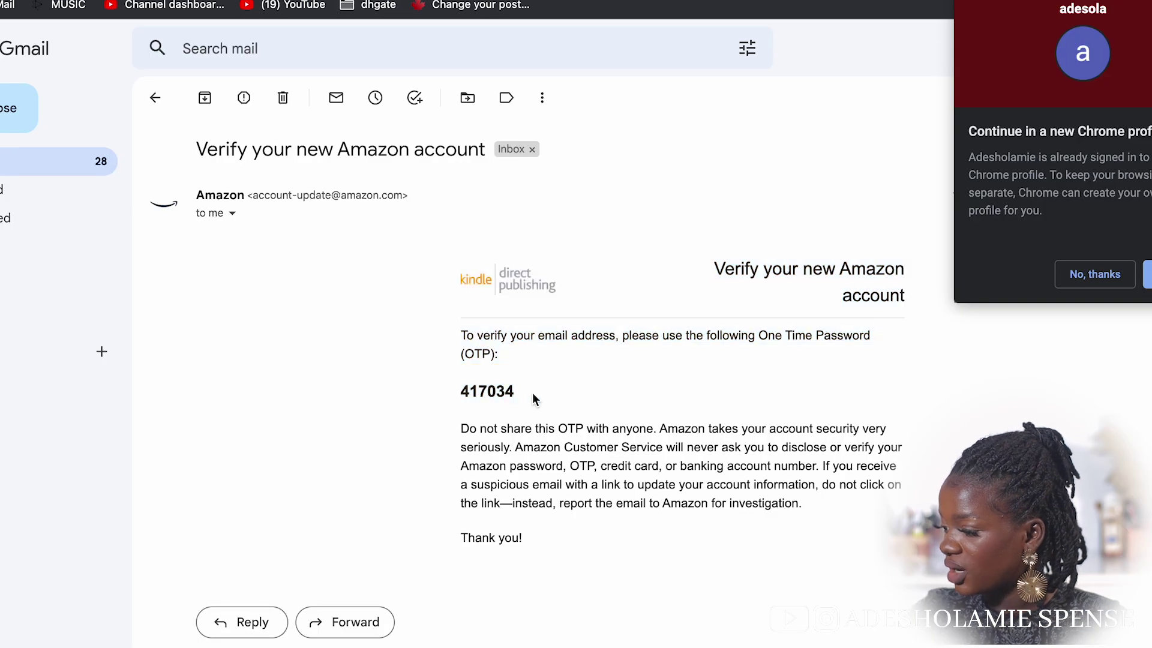
pyautogui.moveTo(516, 392); pyautogui.dragTo(461, 392)
pyautogui.press('super+c')
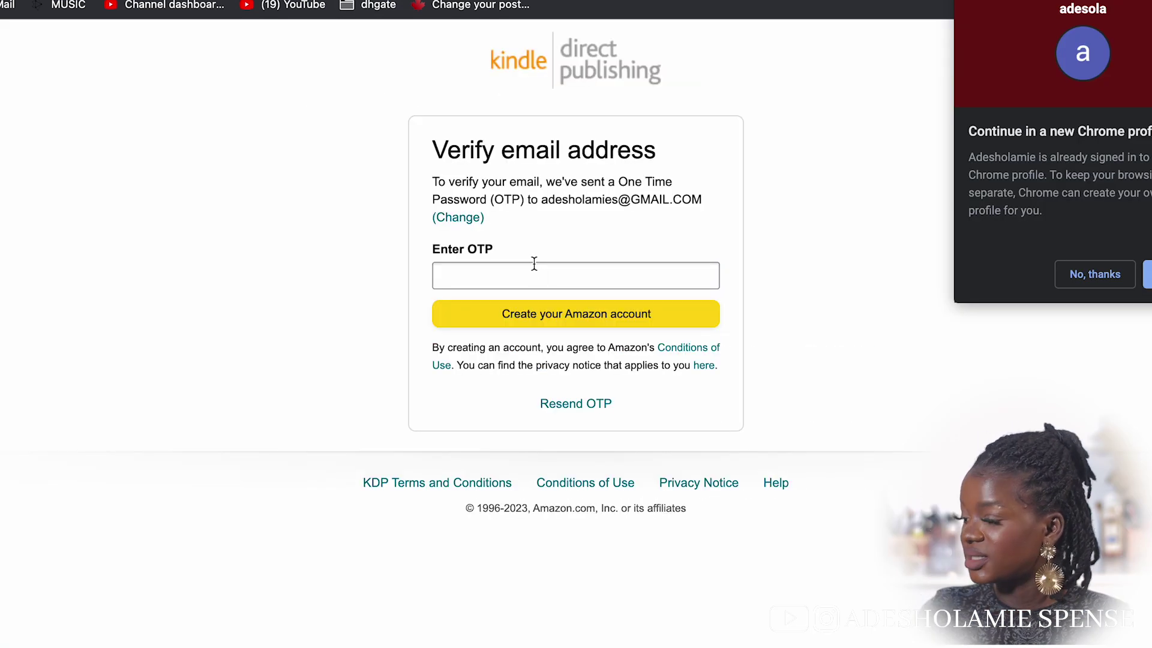
pyautogui.click(534, 264)
pyautogui.press('super+v')
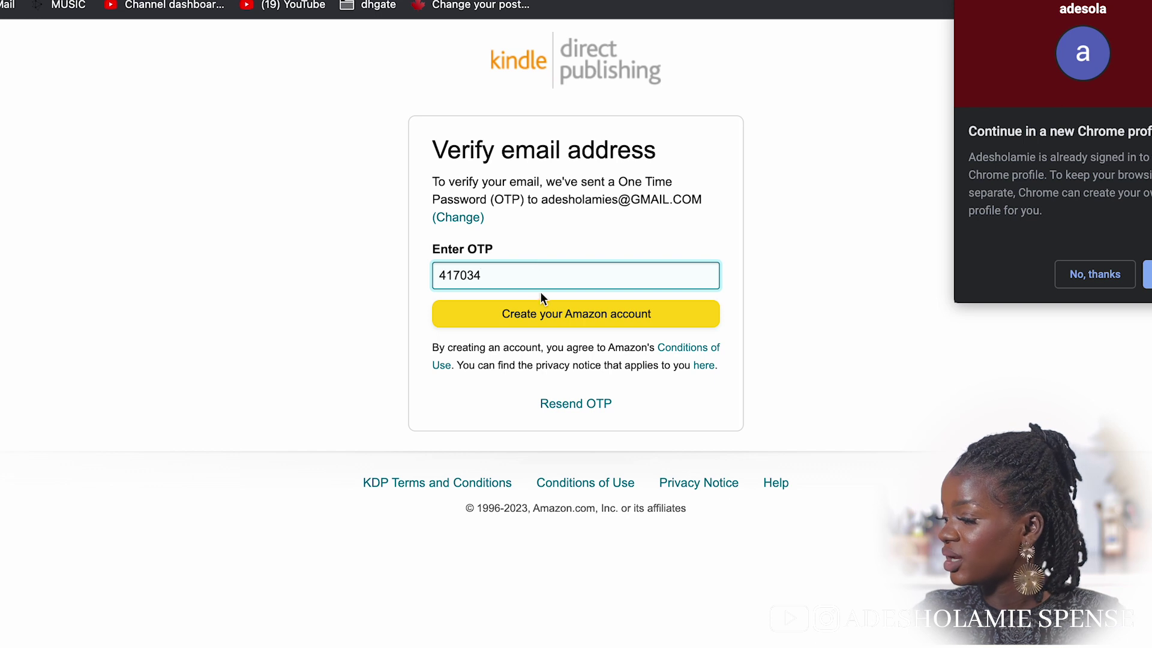
# Confirm the code to create the account and agree to the KDP Terms and Conditions
pyautogui.click(544, 313)
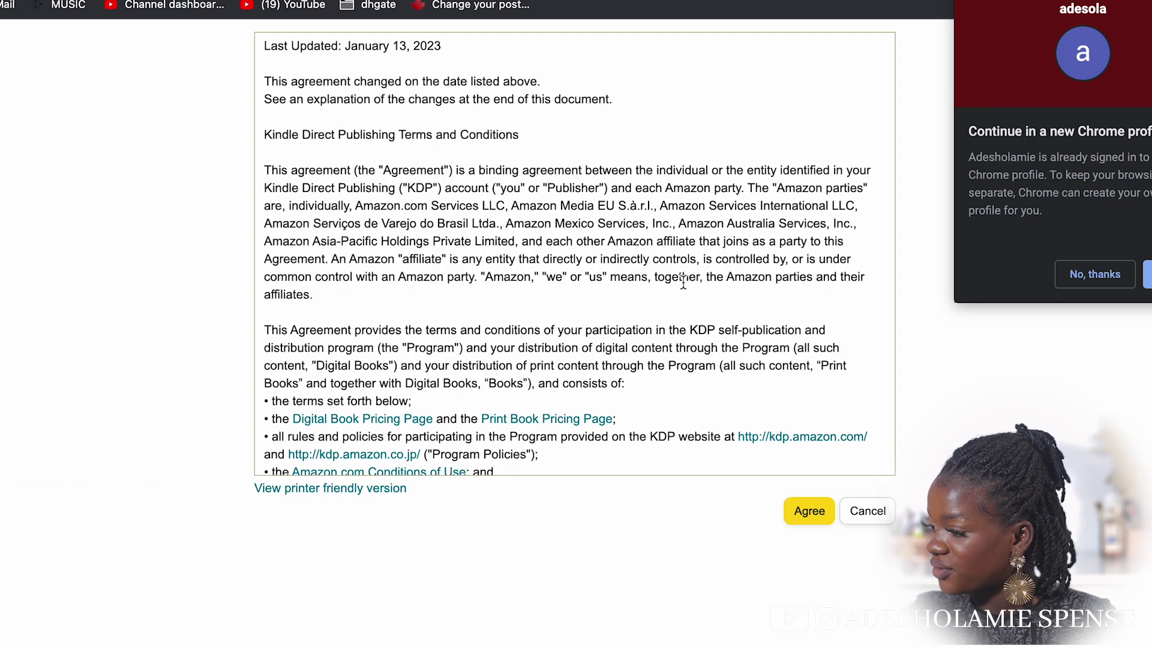
pyautogui.click(798, 514)
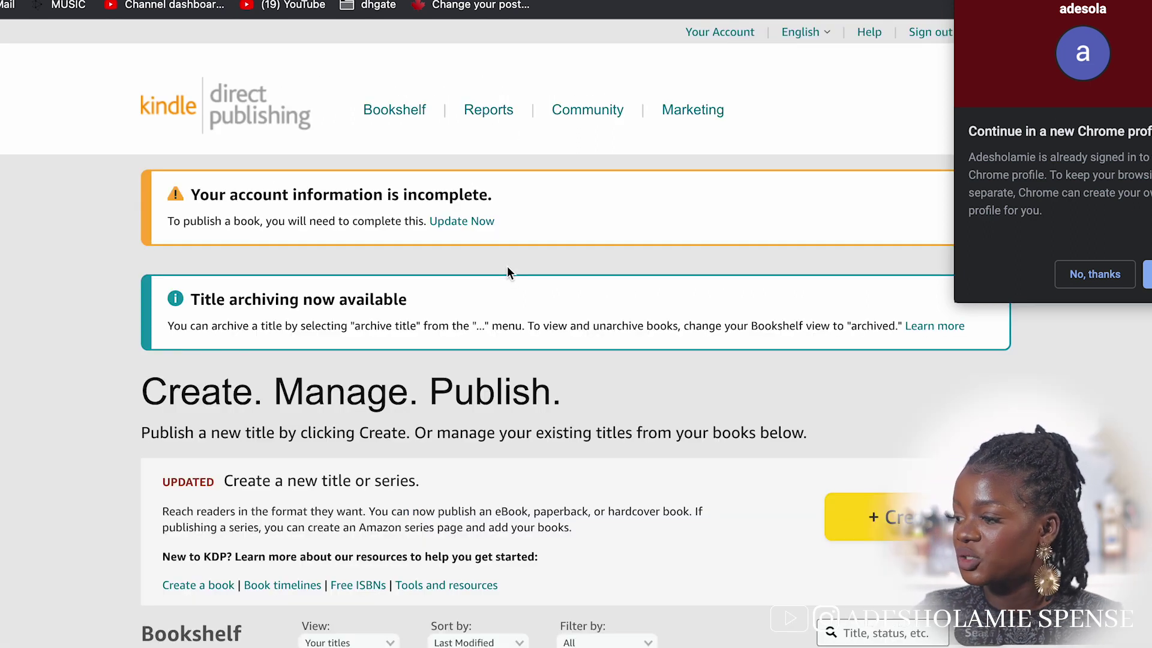
pyautogui.scroll(-1, 432, 391)
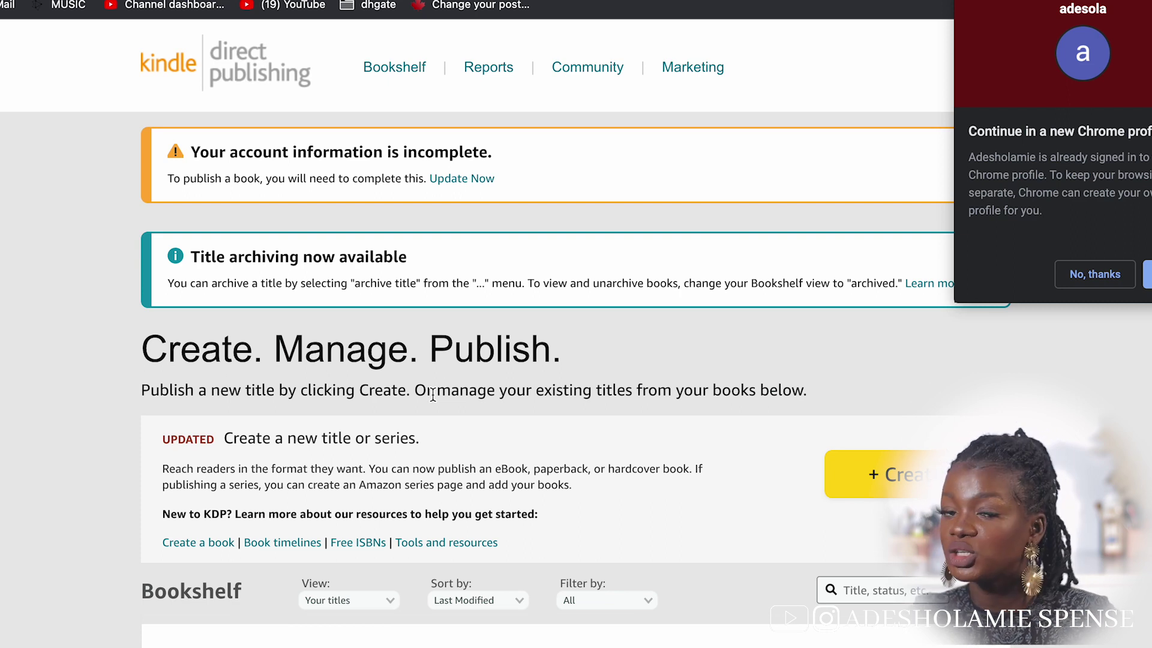
pyautogui.scroll(-2, 431, 395)
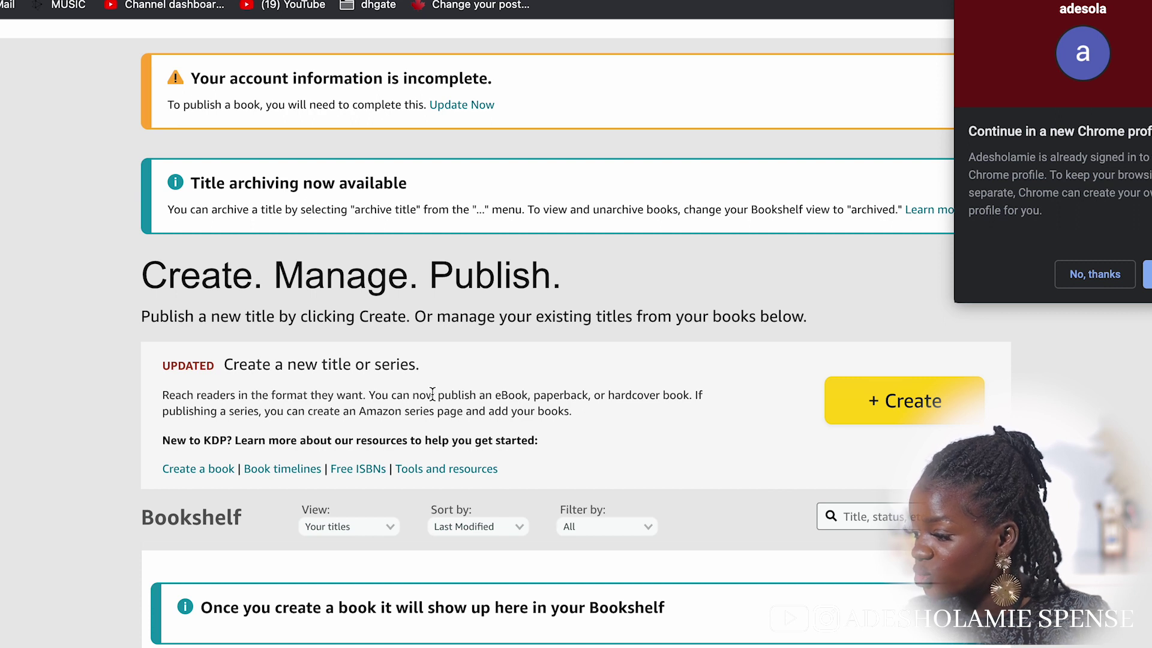
pyautogui.scroll(3, 432, 393)
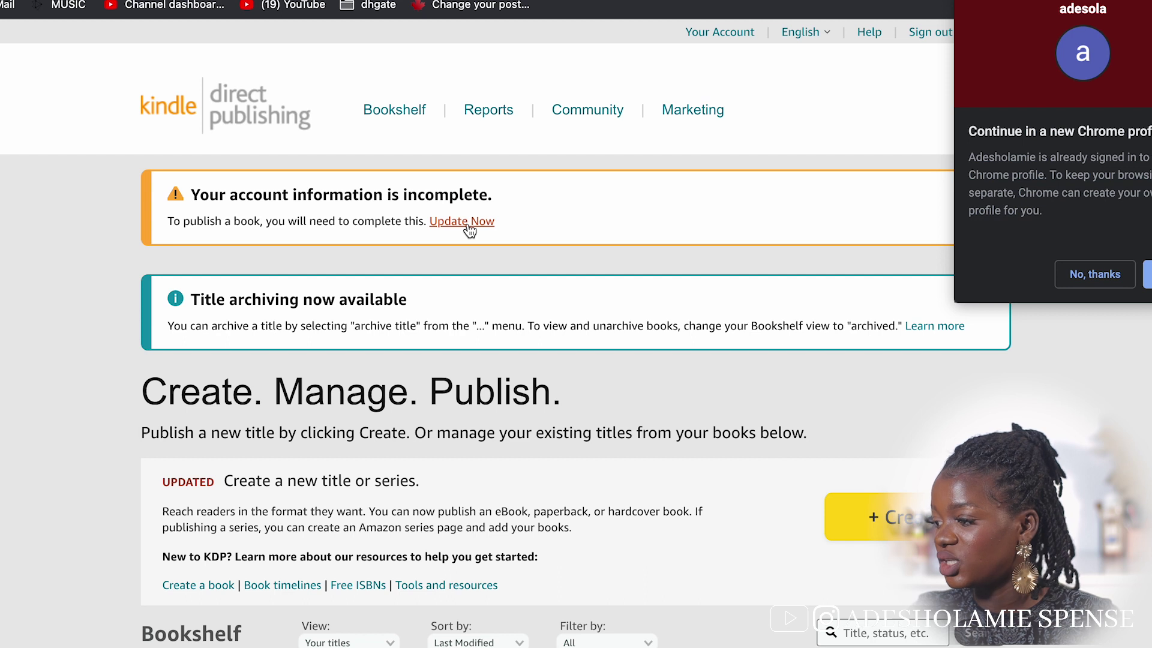
# Choose Update Now, request a phone OTP, and submit the received code
pyautogui.click(468, 225)
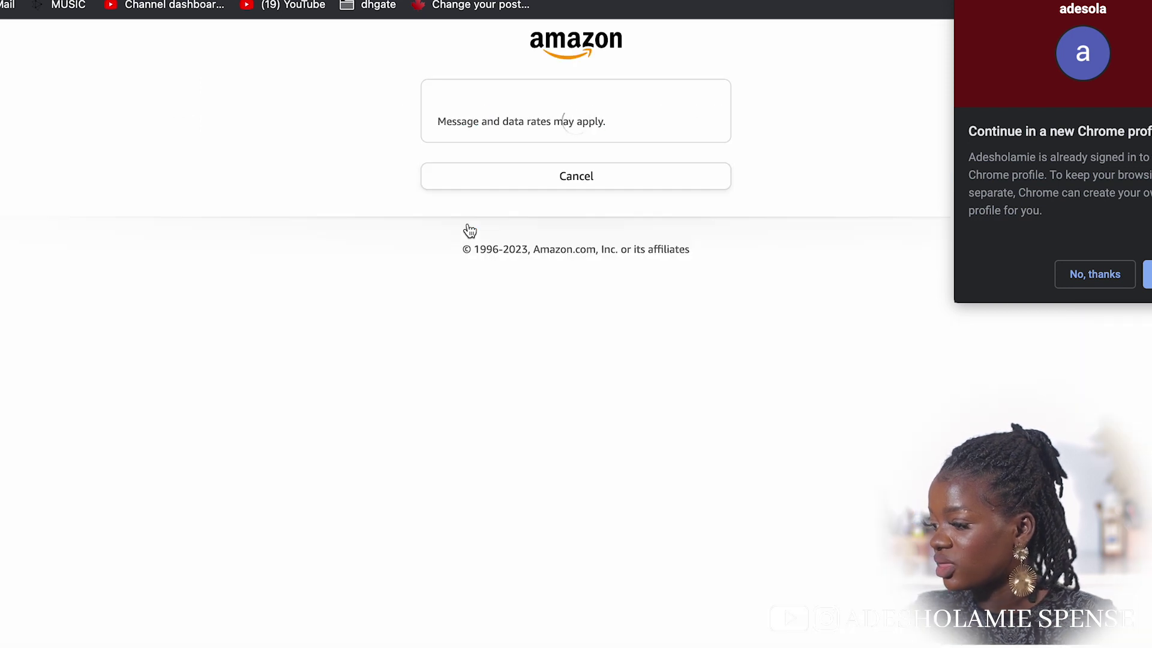
pyautogui.click(570, 265)
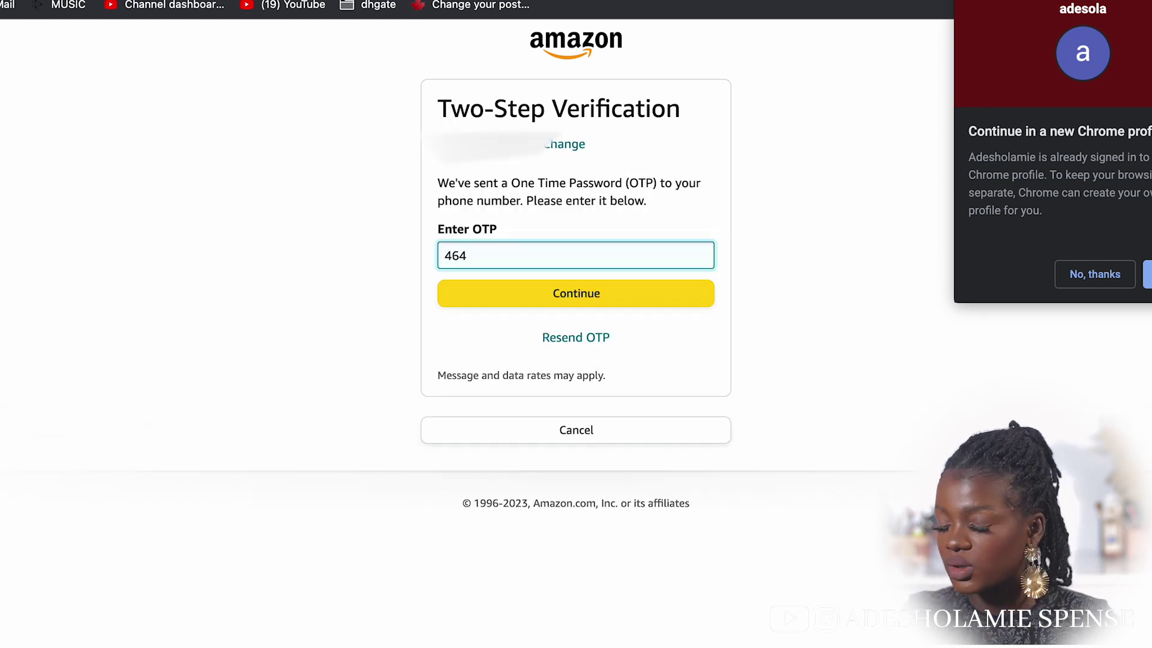
pyautogui.write('103')
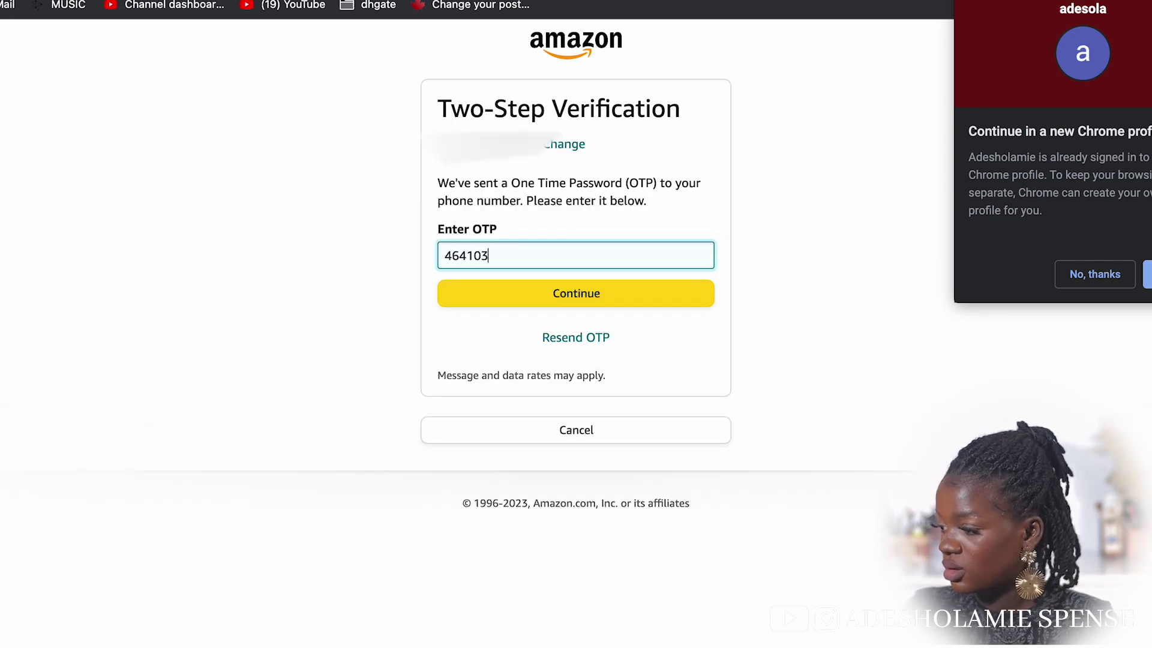
pyautogui.click(594, 294)
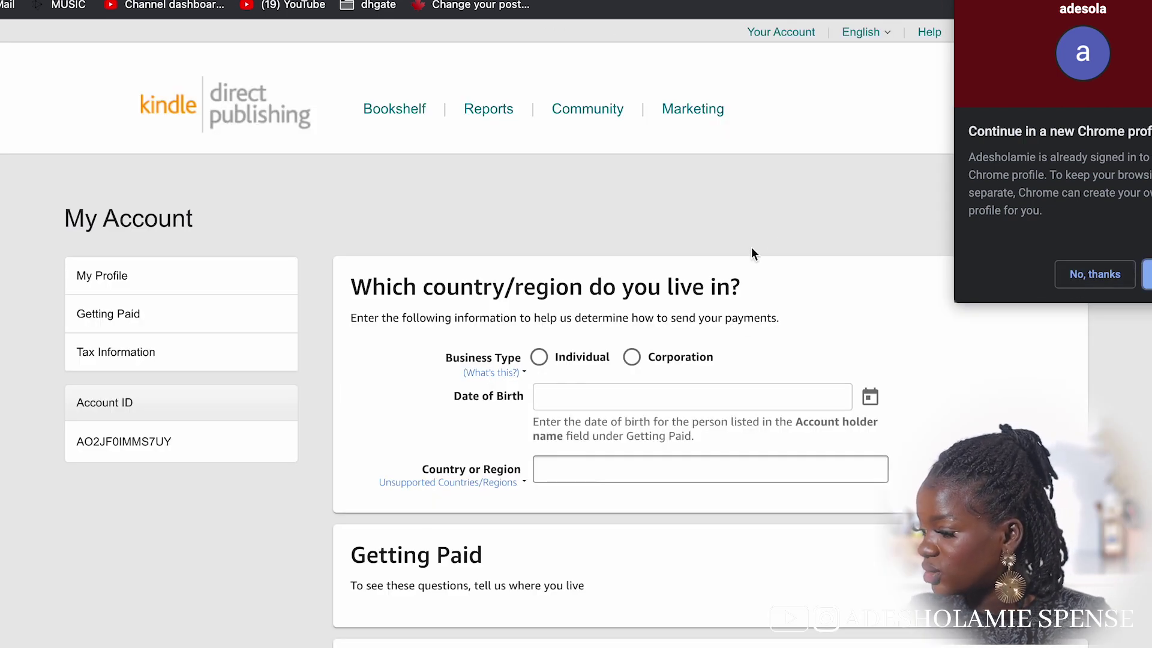
# Dismiss the Chrome profile prompt, choose Individual, and type a date of birth
pyautogui.click(1094, 274)
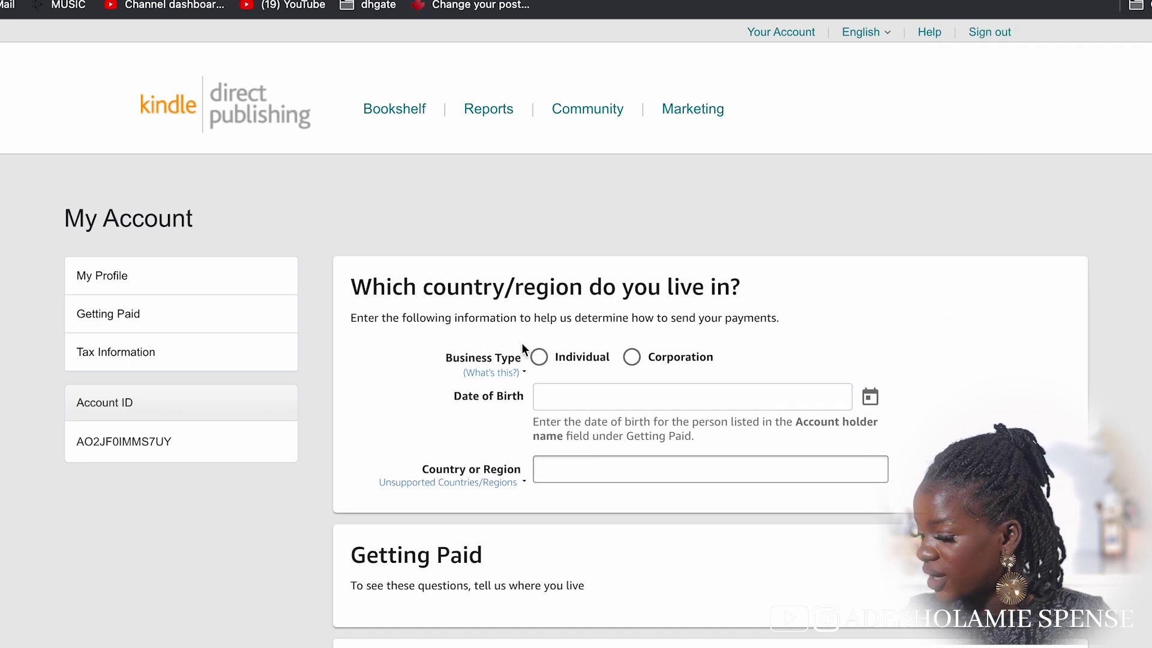
pyautogui.click(539, 356)
pyautogui.click(581, 396)
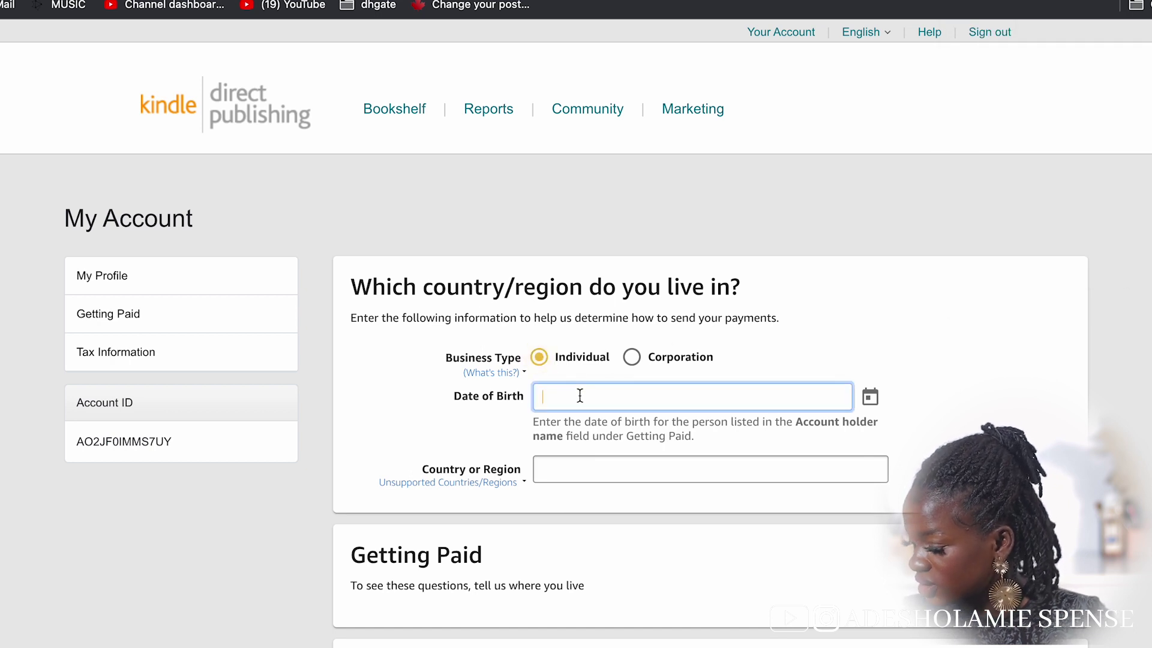
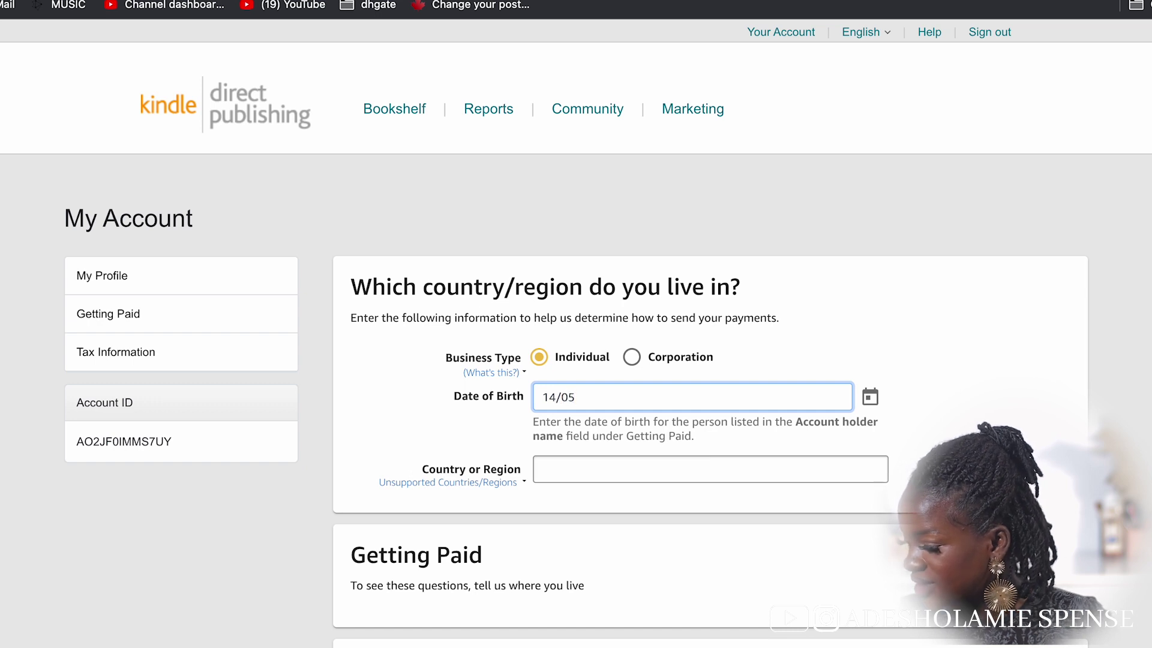
pyautogui.scroll(-5, 660, 314)
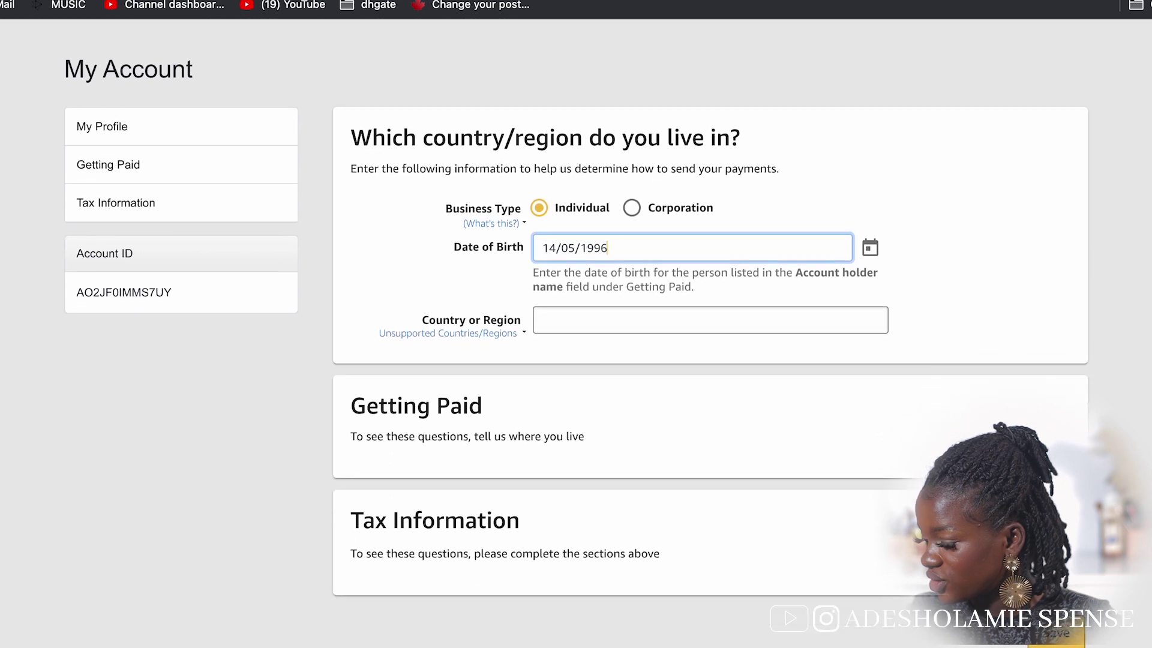
pyautogui.click(660, 313)
# Select Nigeria as the country of residence
pyautogui.click(659, 313)
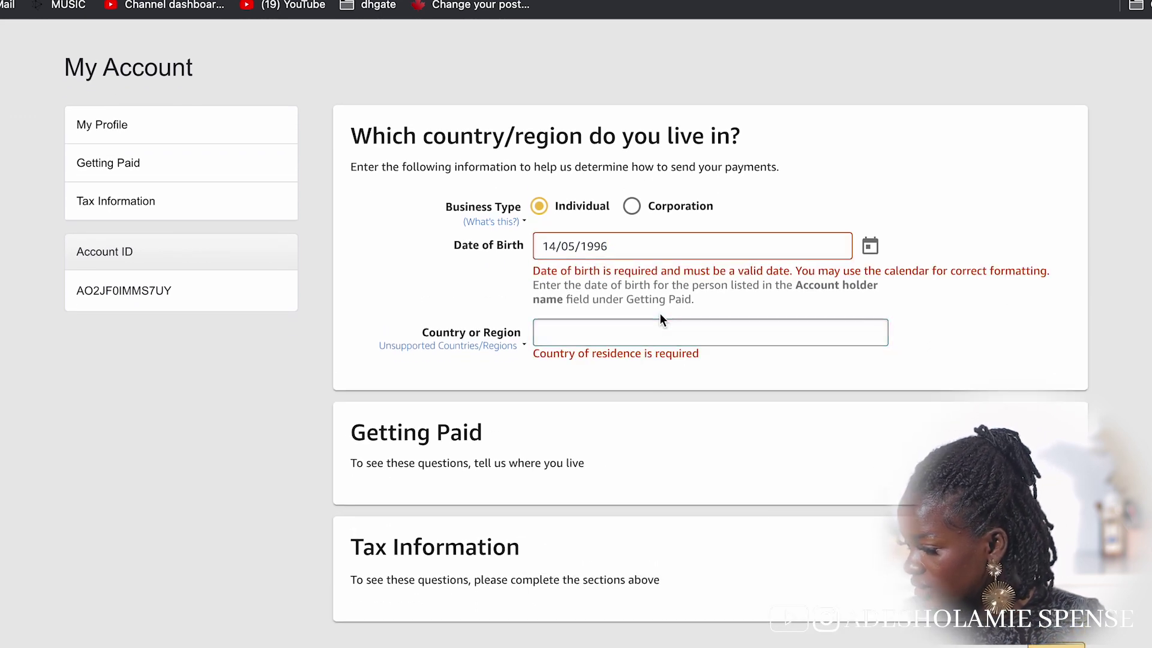
pyautogui.click(658, 331)
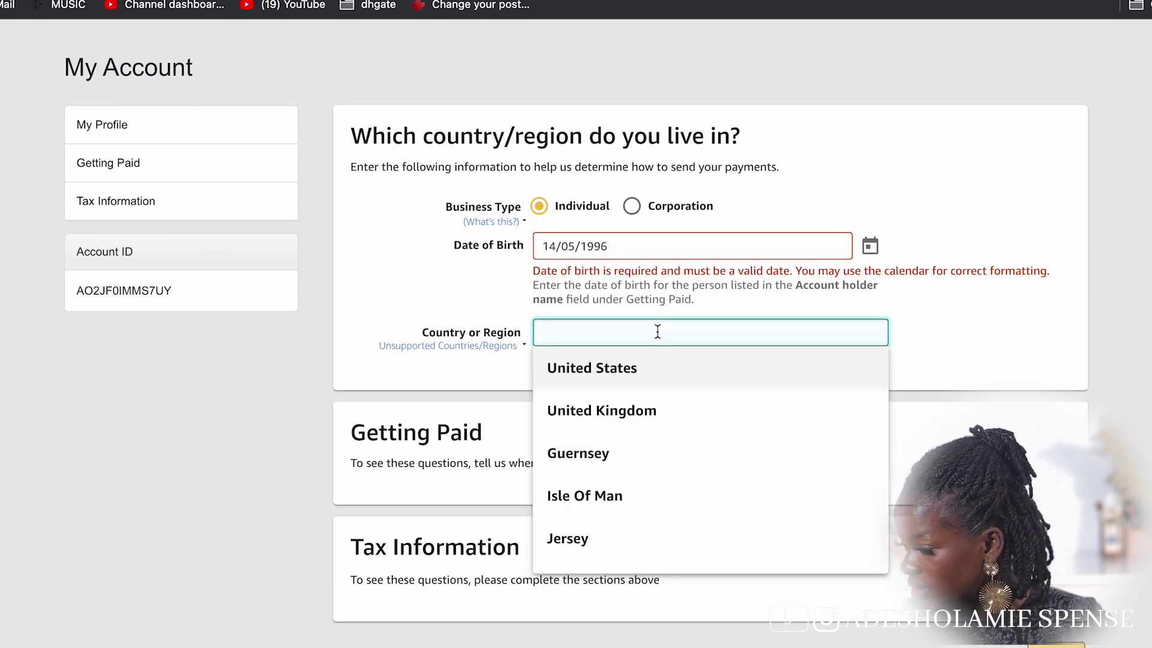
pyautogui.write('n')
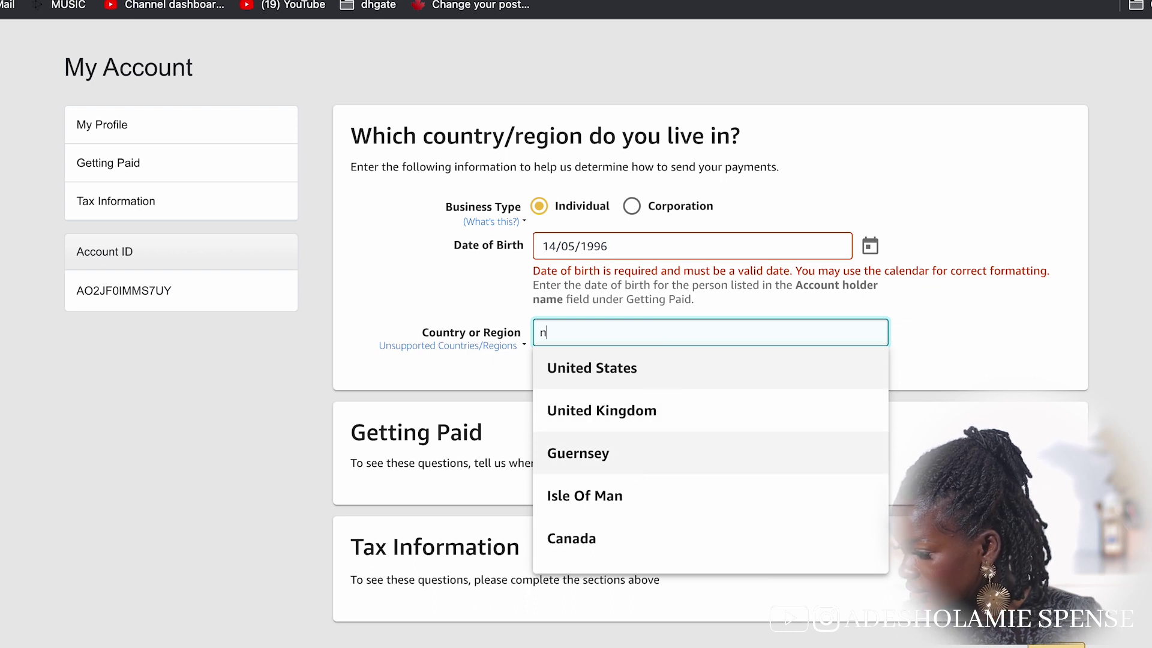
pyautogui.write('n')
pyautogui.scroll(-20, 630, 476)
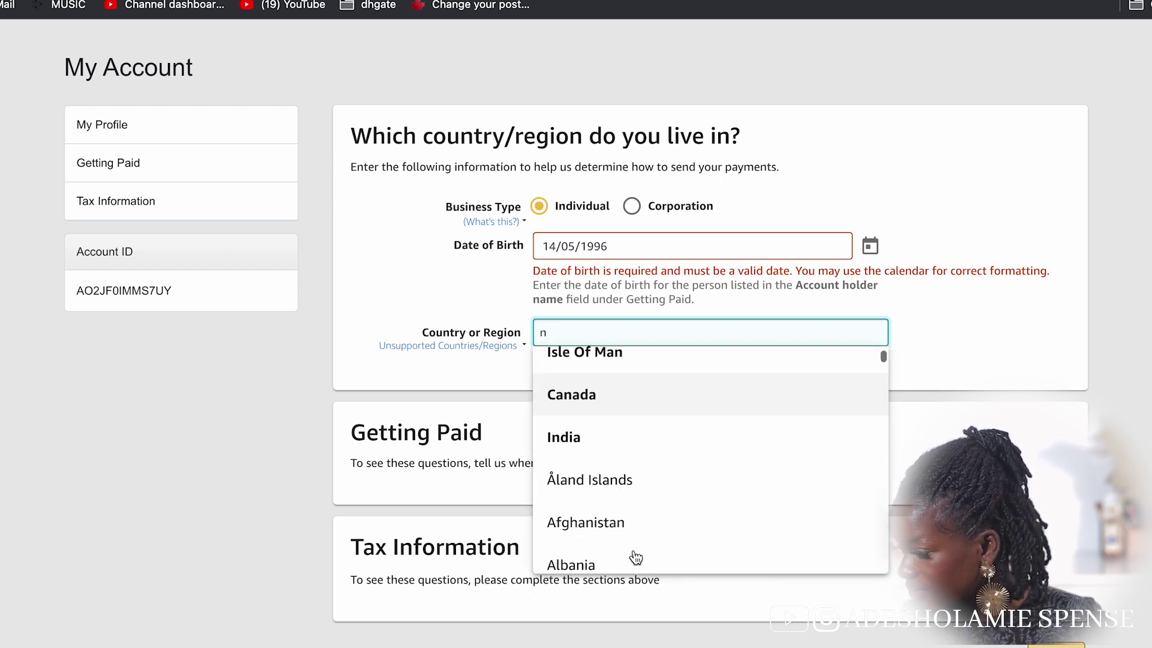
pyautogui.scroll(-20, 636, 558)
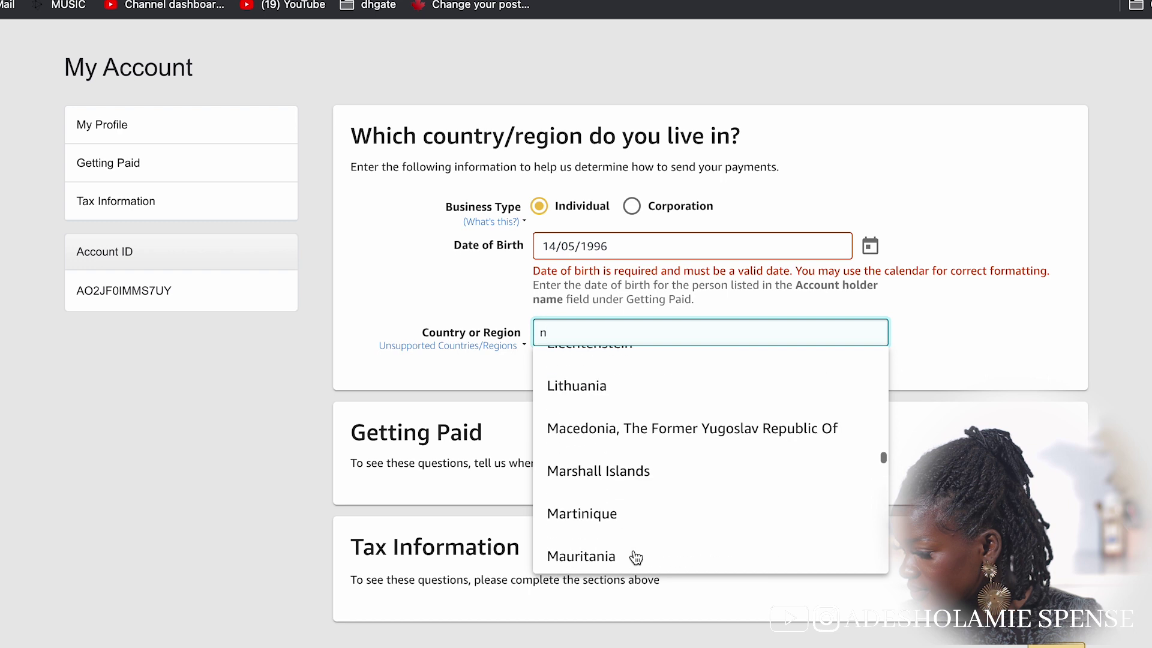
pyautogui.scroll(-3, 635, 558)
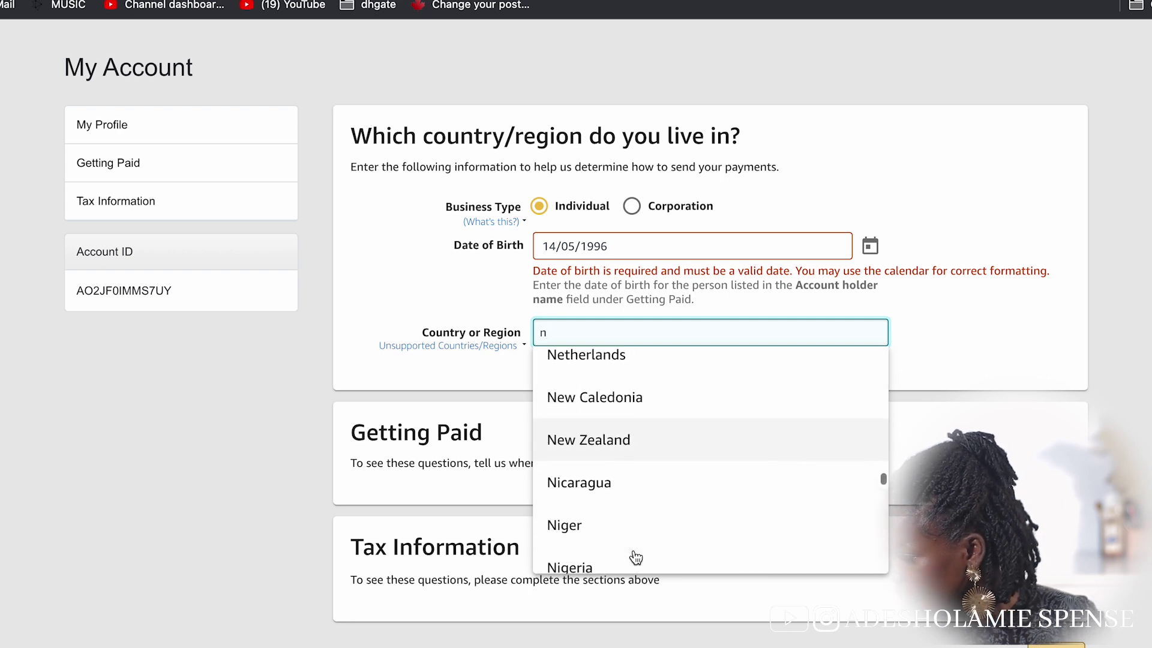
pyautogui.click(635, 553)
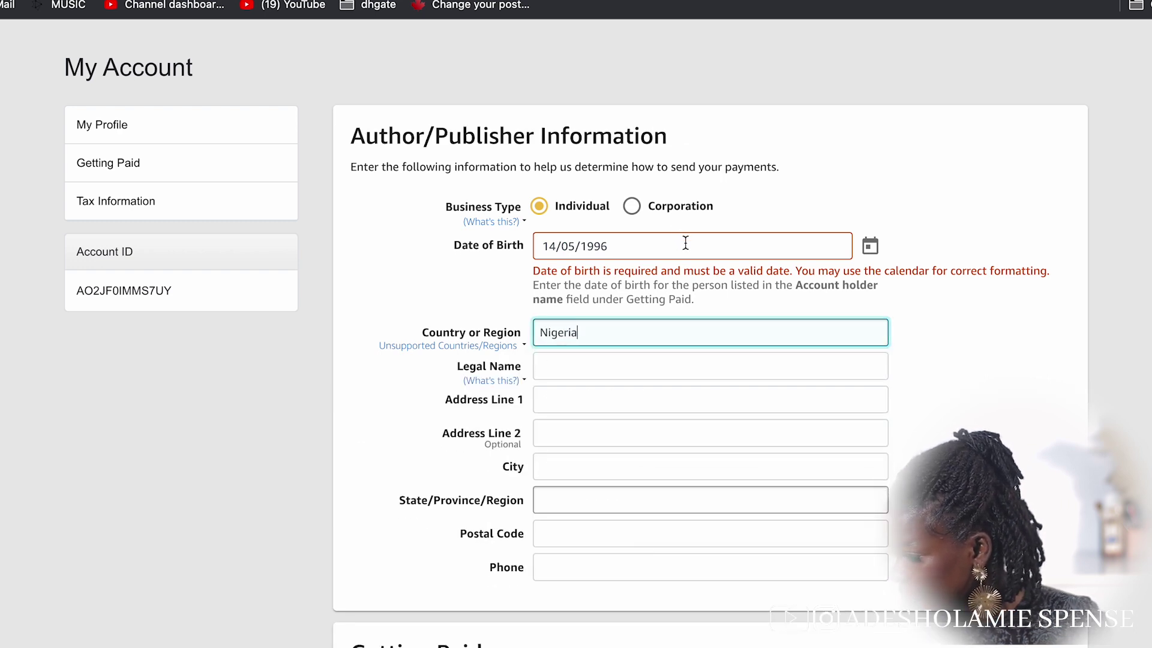
# Pick the birth year, month and day from the calendar
pyautogui.click(871, 245)
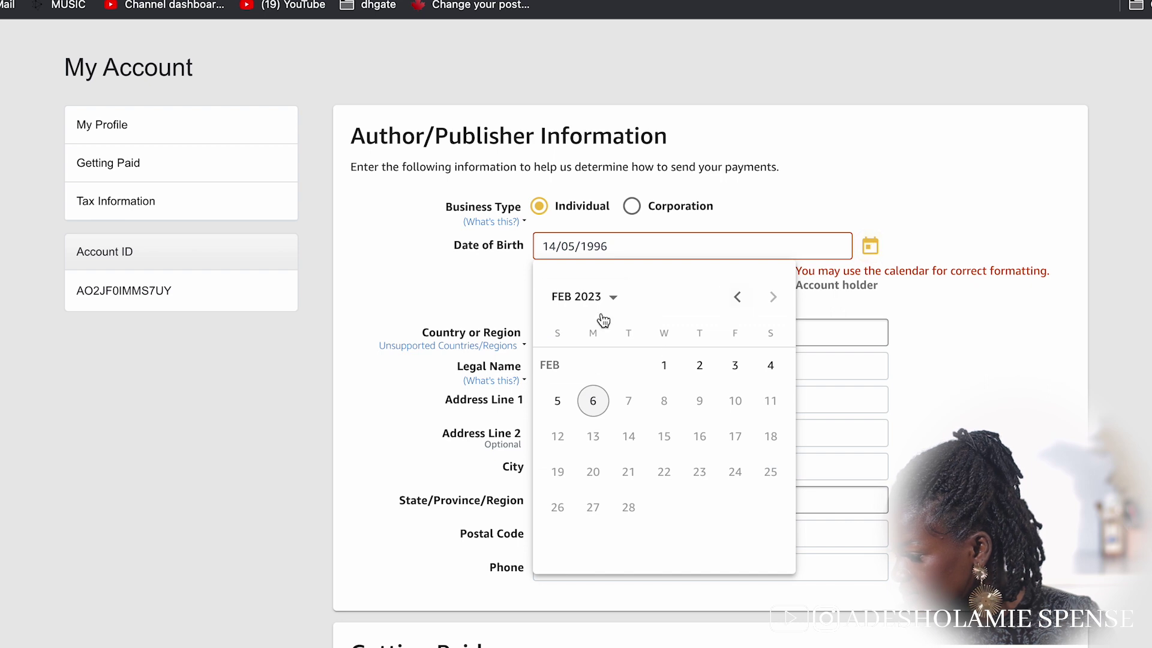
pyautogui.click(583, 296)
pyautogui.scroll(2, 636, 405)
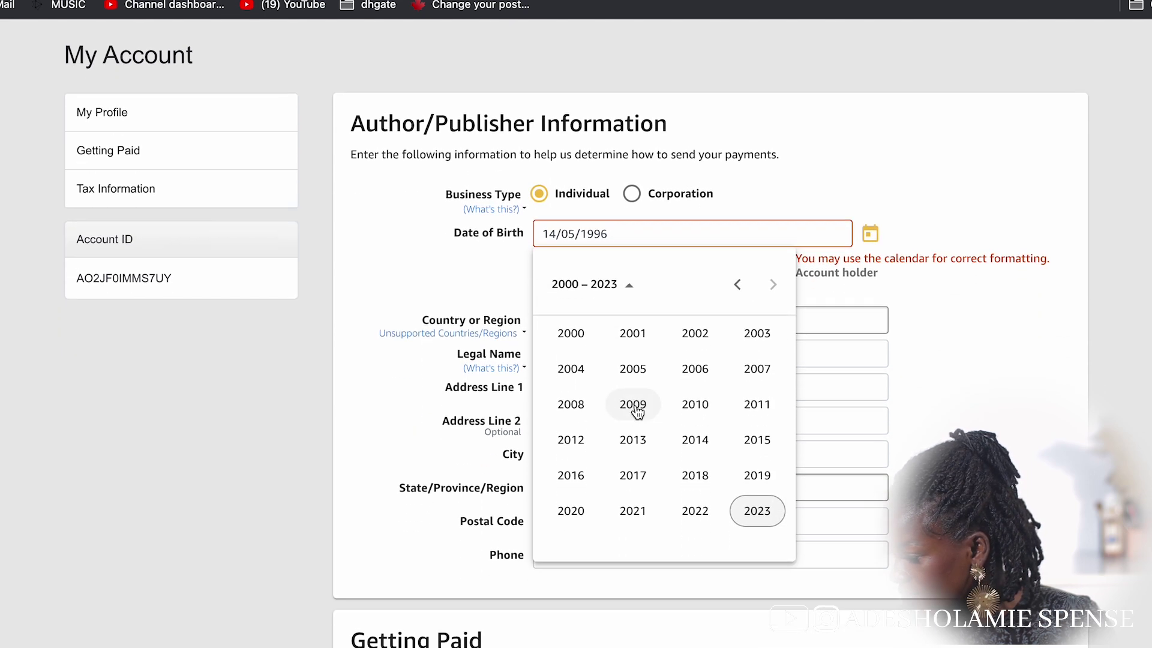
pyautogui.click(739, 343)
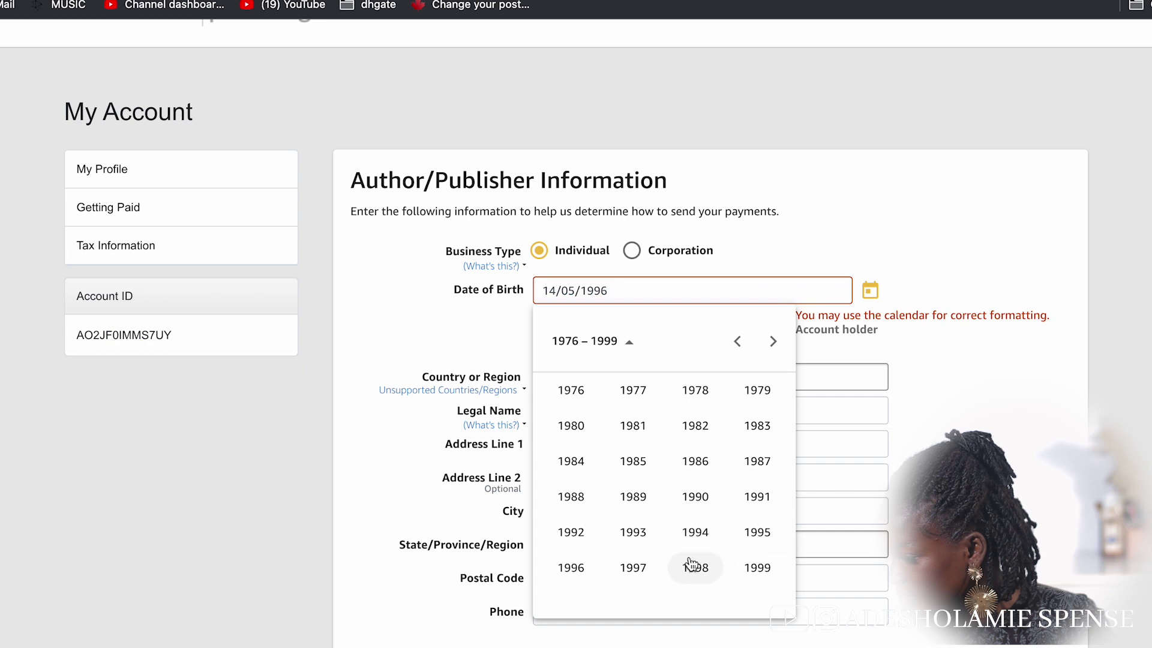
pyautogui.click(572, 568)
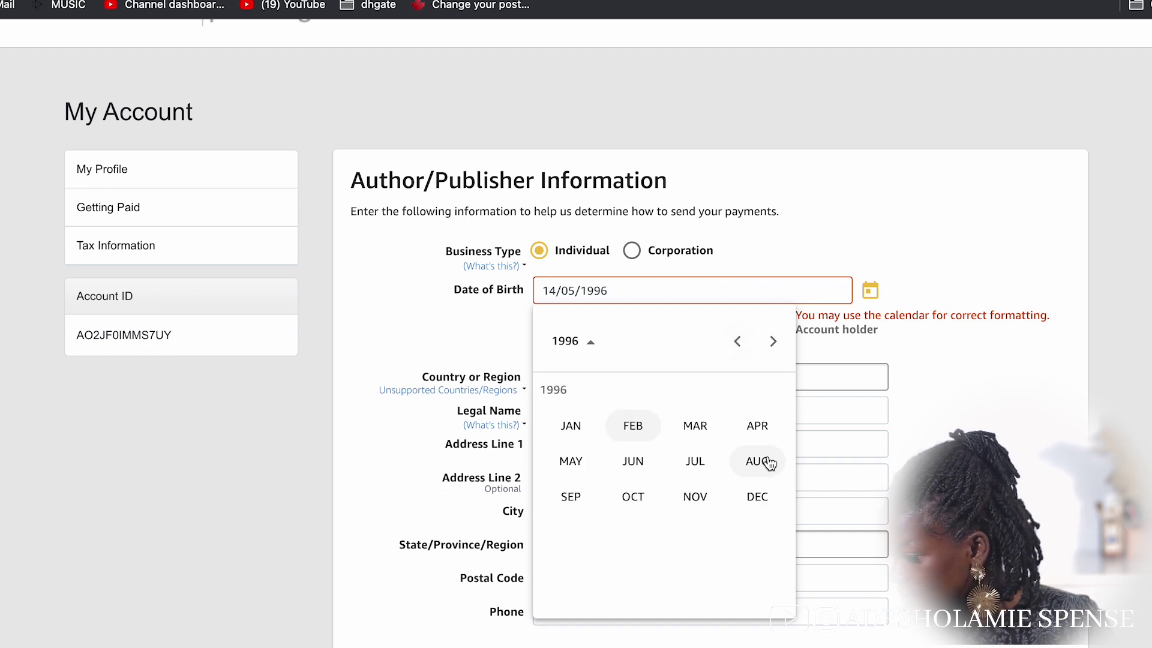
pyautogui.click(570, 461)
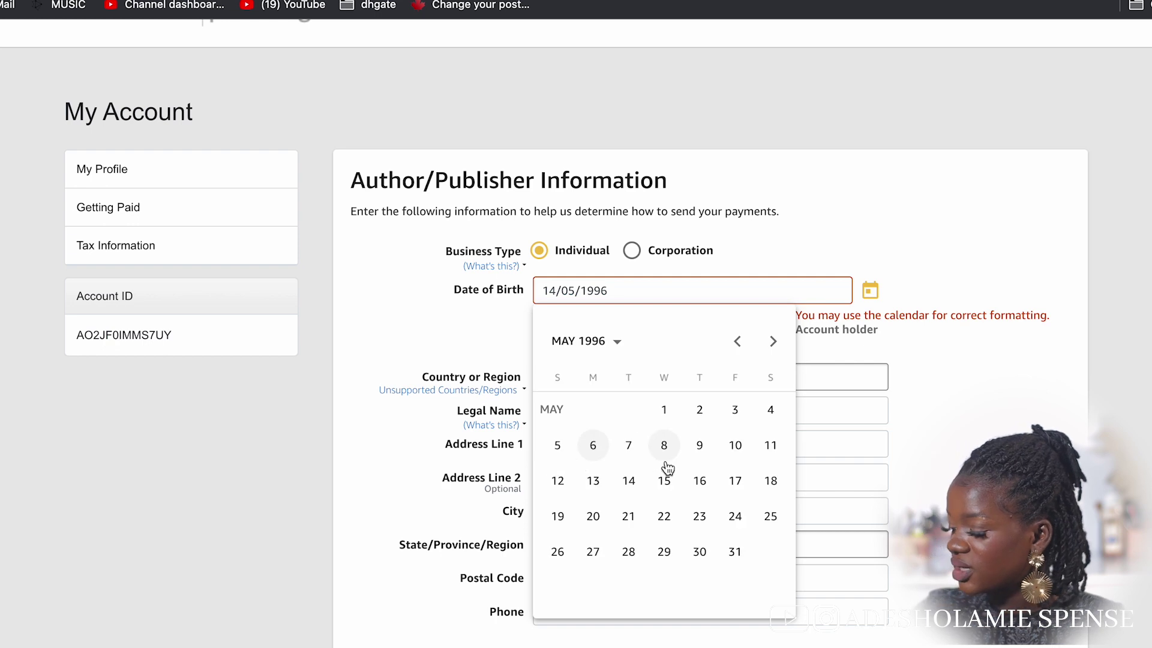
pyautogui.click(628, 478)
# Fill in the legal name, address, state and postal code
pyautogui.click(720, 401)
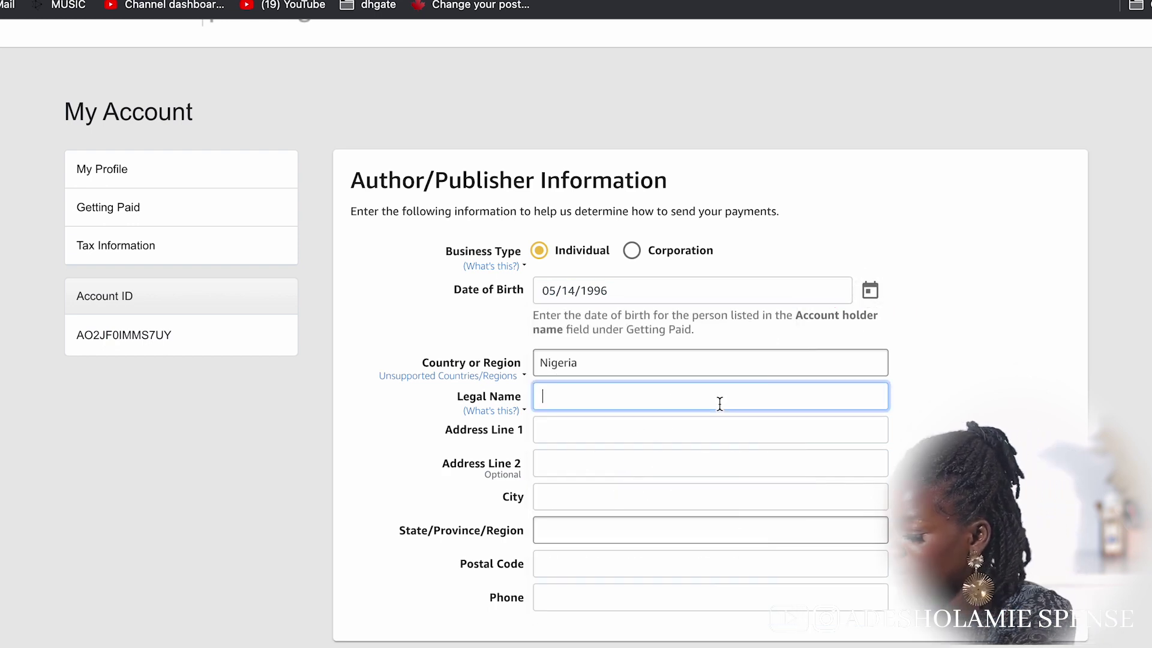
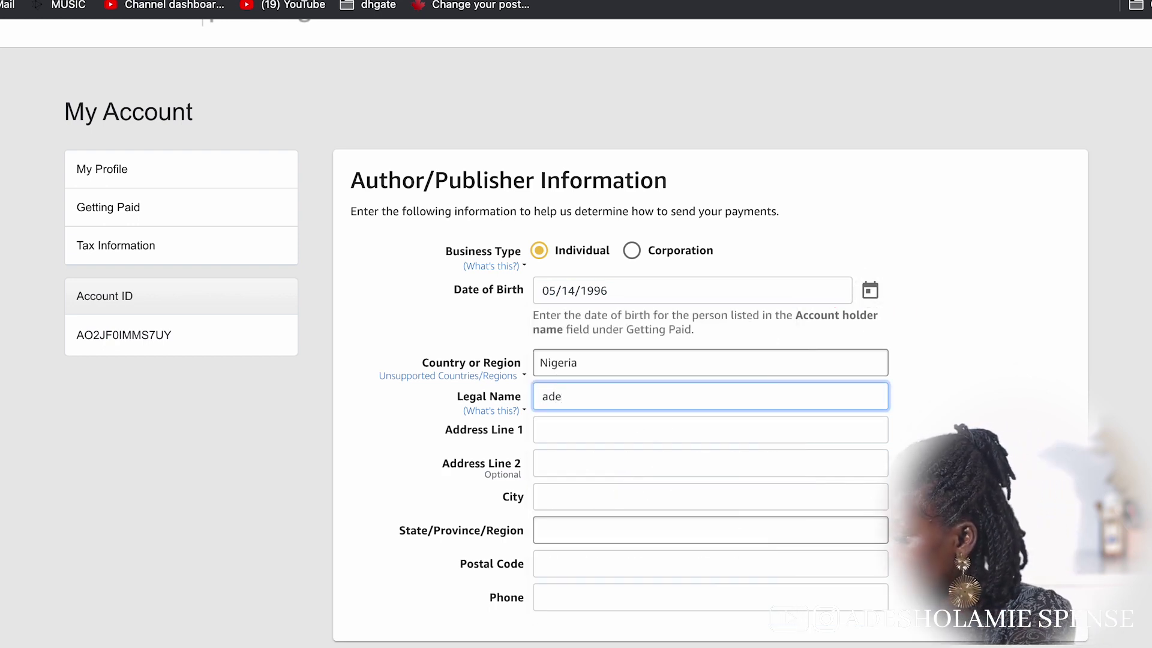
pyautogui.write('agos')
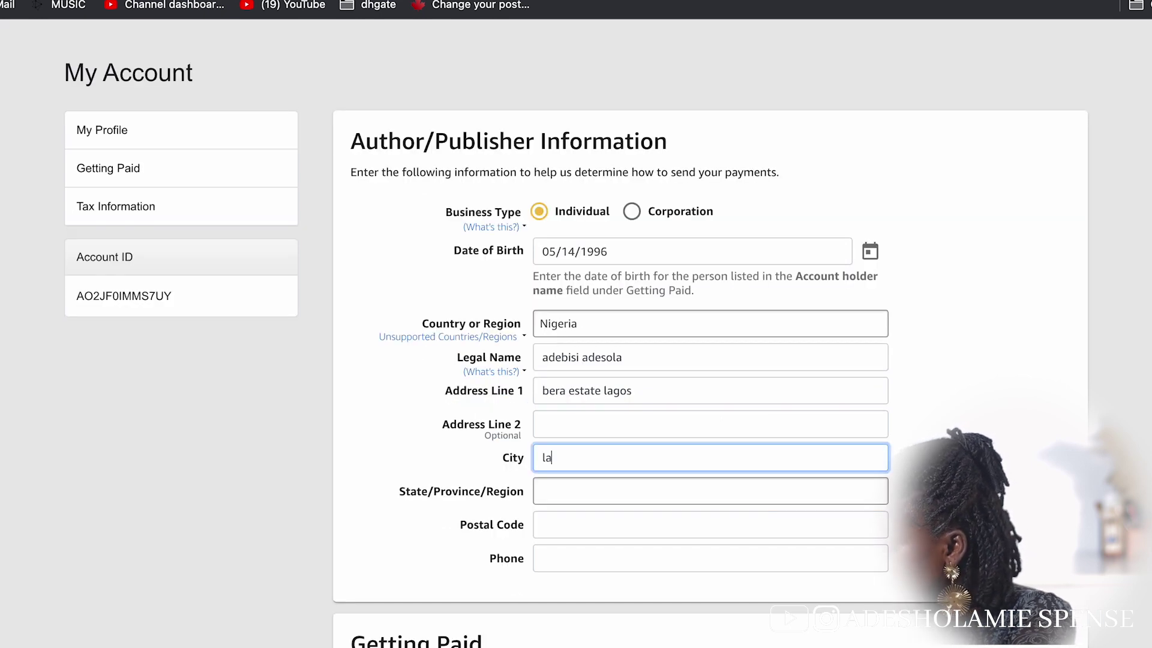
pyautogui.click(656, 494)
pyautogui.write('lagos')
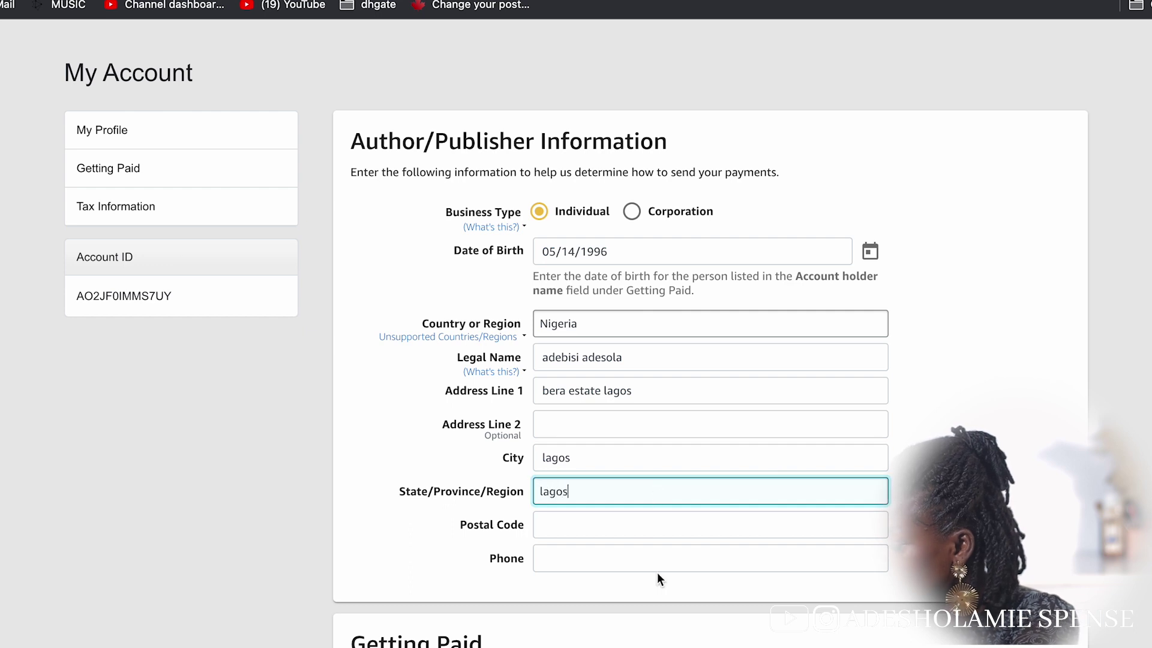
pyautogui.press('Tab')
pyautogui.write('1012')
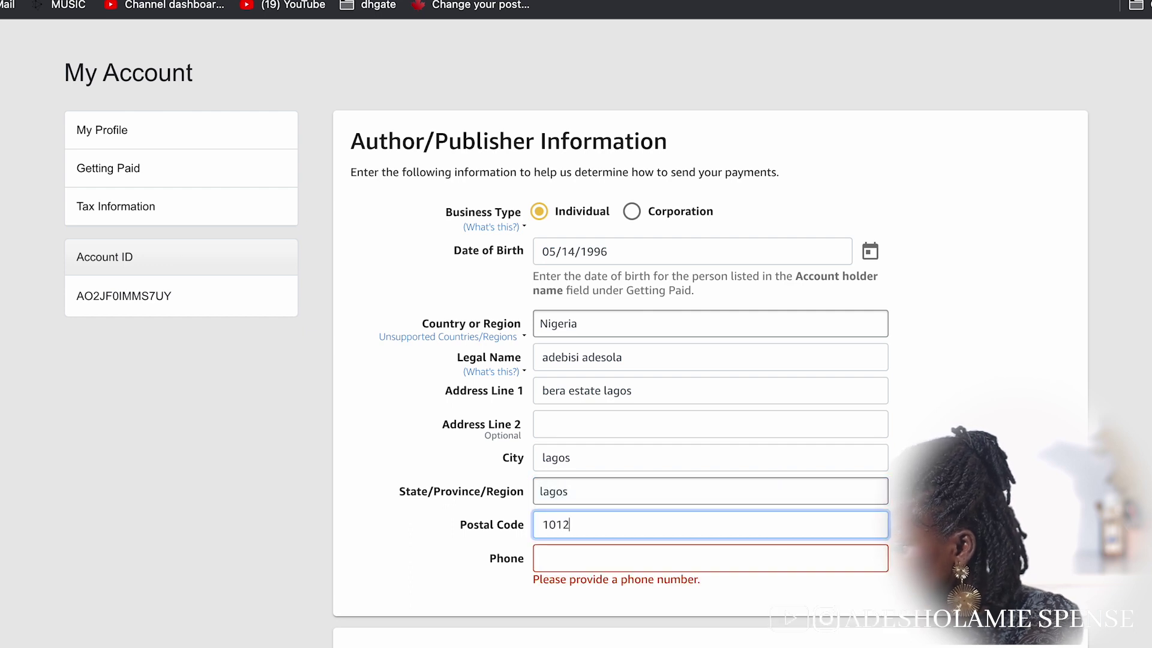
# Enter the phone number and set the bank's country to United States
pyautogui.click(625, 557)
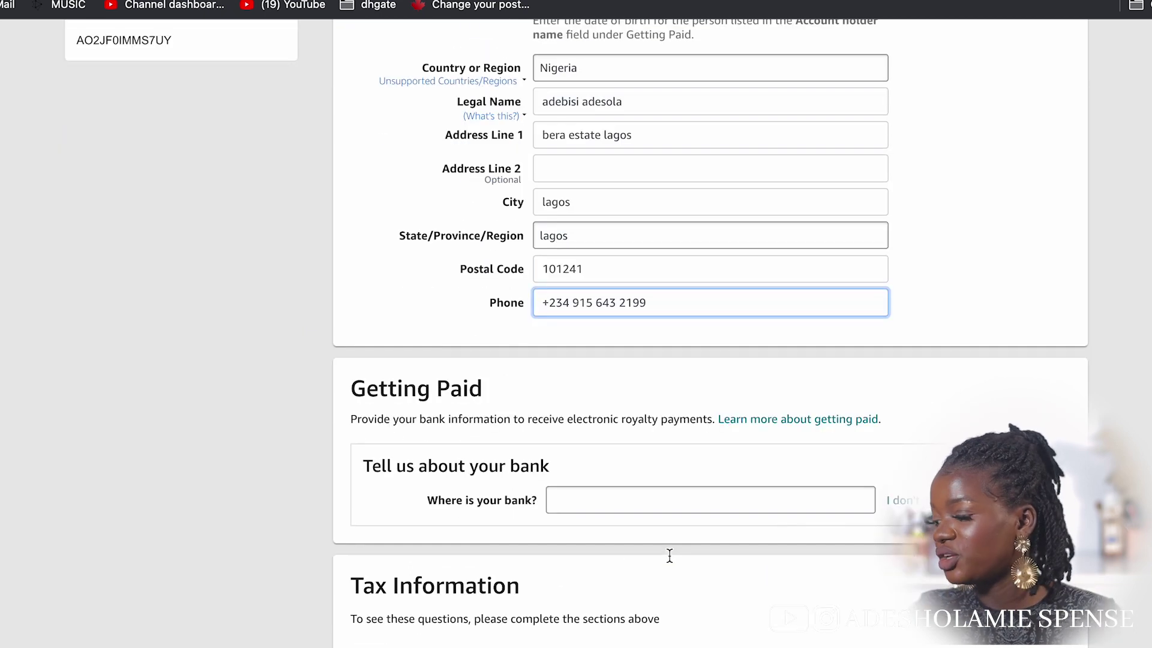
pyautogui.click(654, 499)
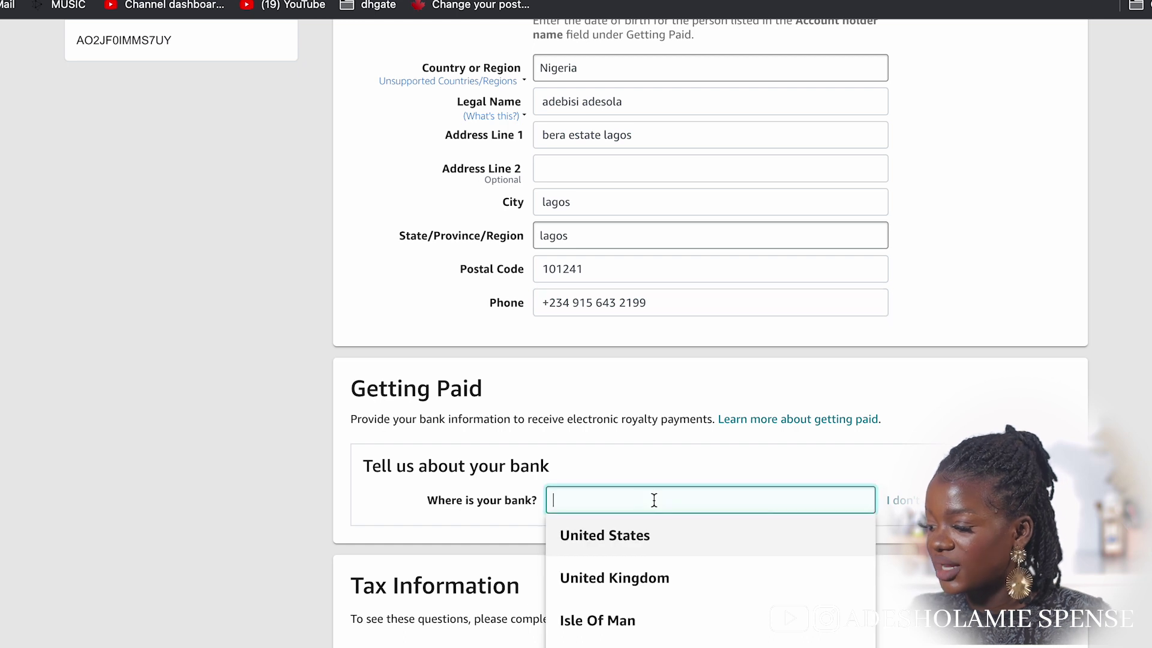
pyautogui.click(687, 534)
# Review the bank account fields and start adding a bank account
pyautogui.scroll(-4, 687, 533)
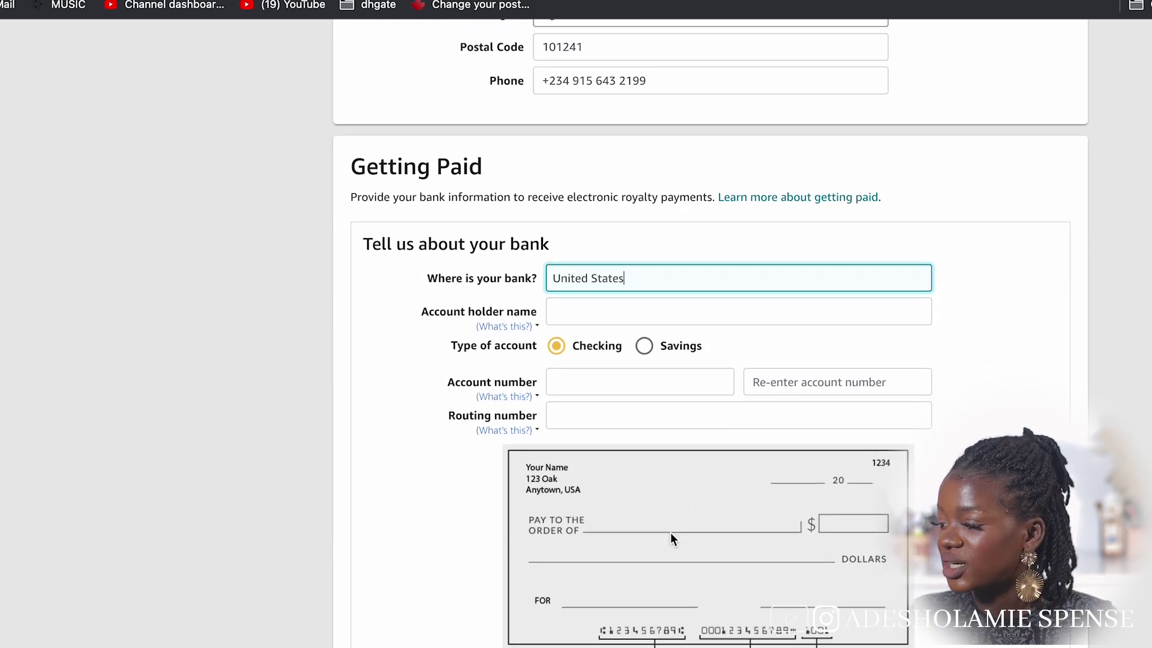
pyautogui.scroll(-5, 690, 380)
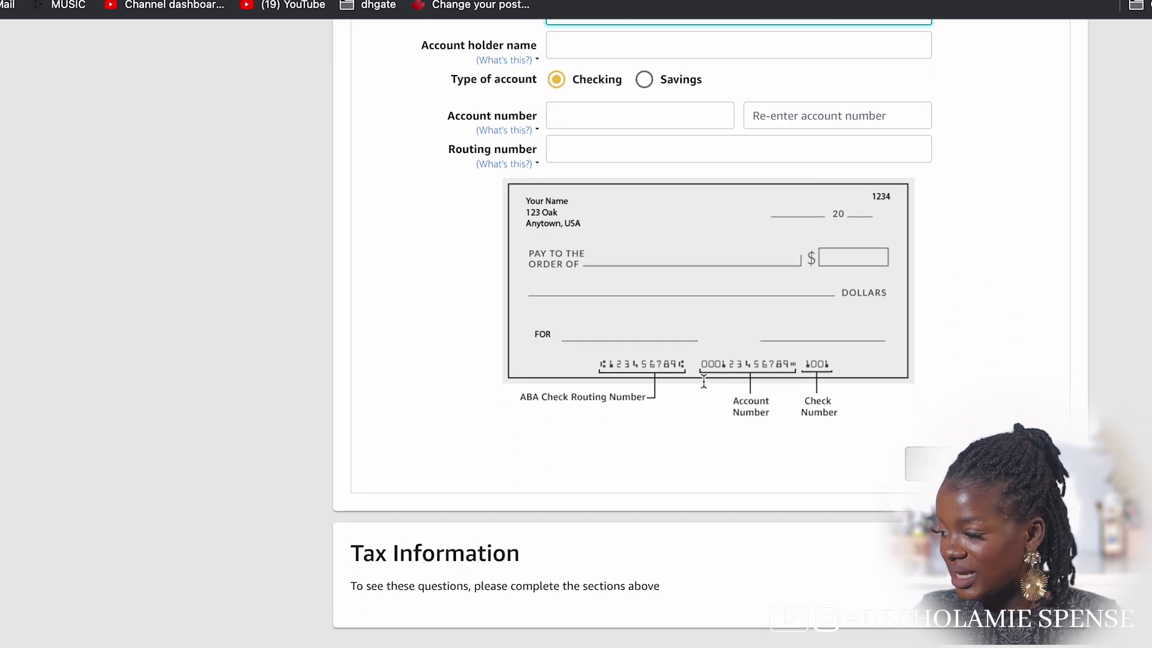
pyautogui.scroll(1, 705, 384)
pyautogui.scroll(3, 703, 386)
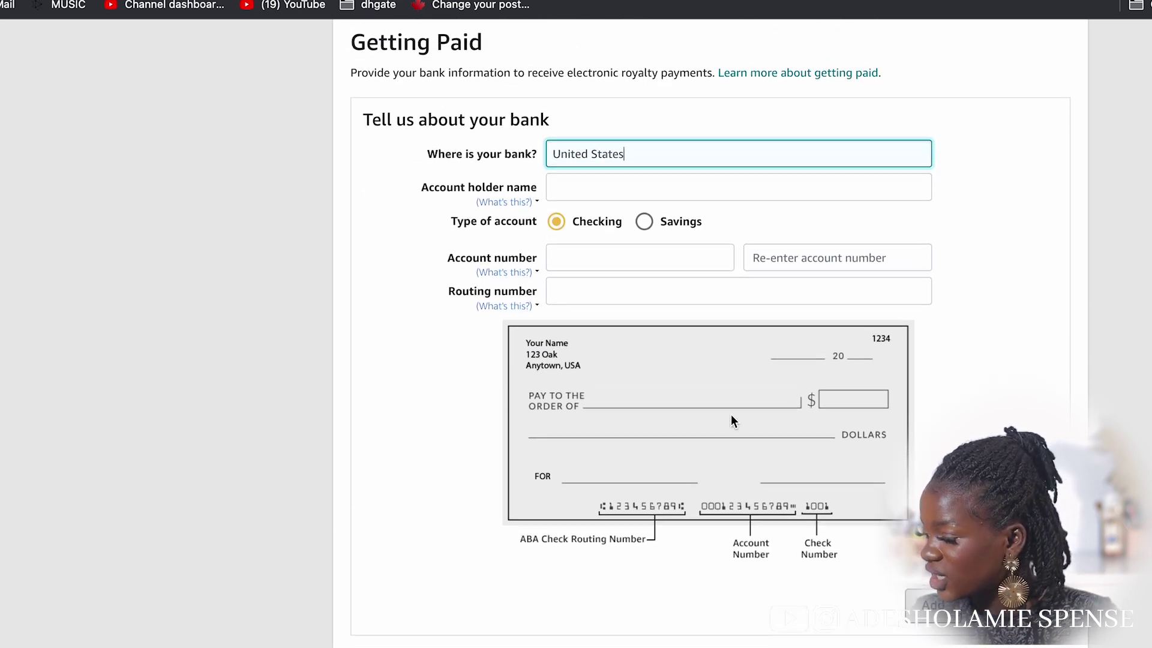
pyautogui.click(907, 186)
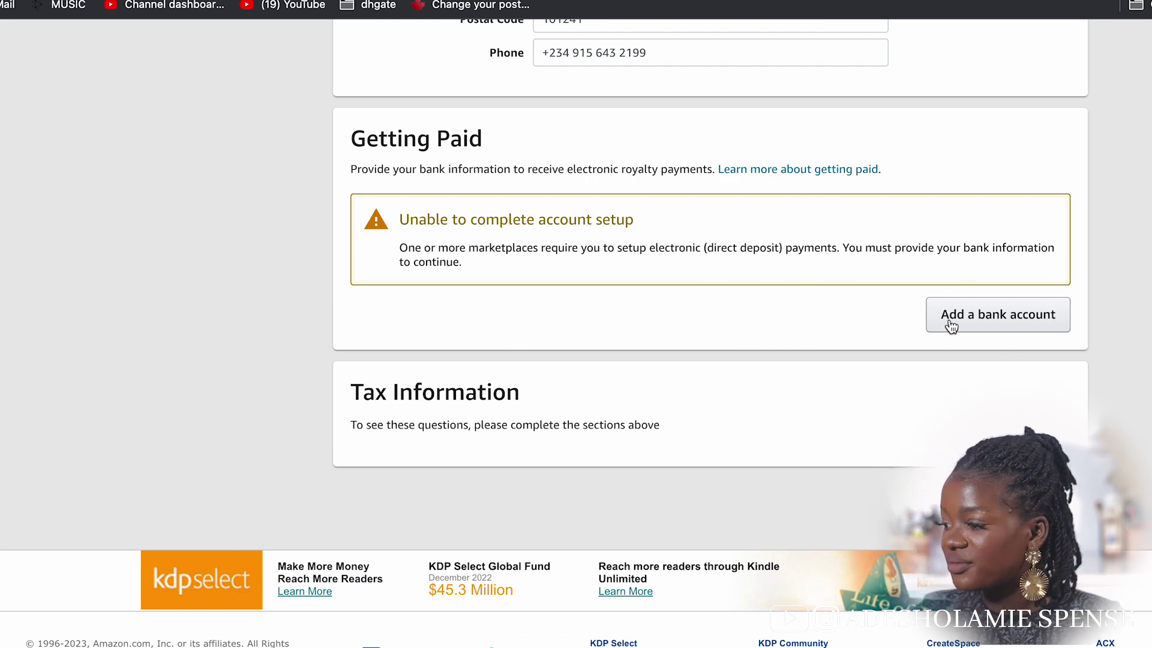
pyautogui.click(972, 314)
# Cancel the bank form and review the Getting Paid and Check Payments sections
pyautogui.click(961, 306)
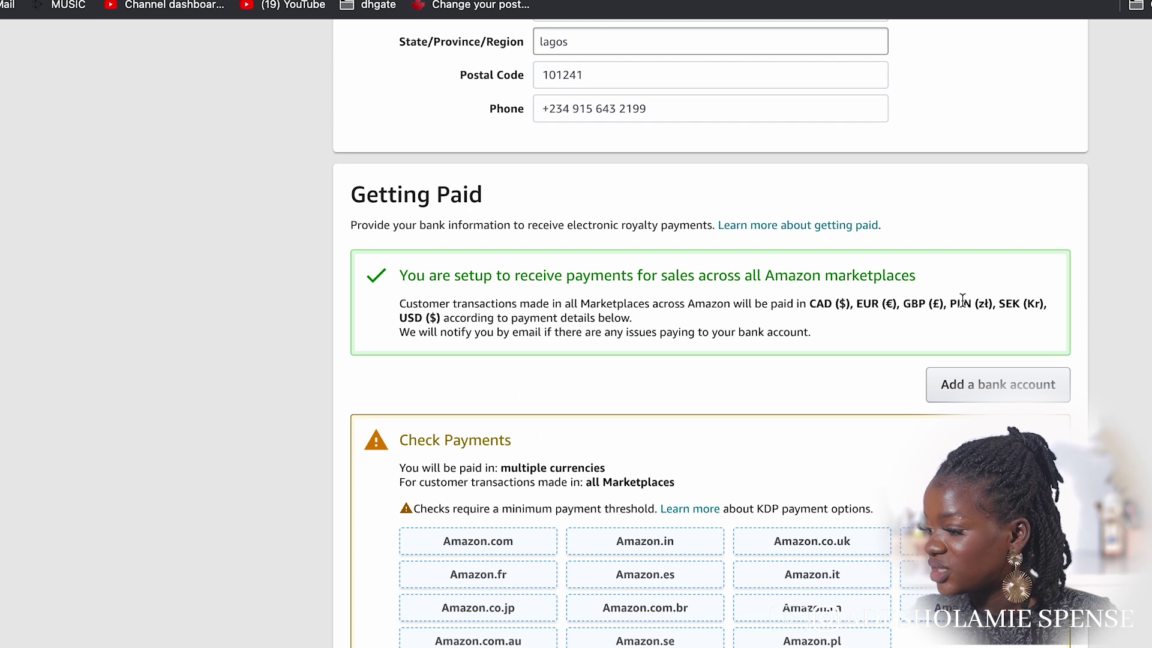
pyautogui.scroll(2, 935, 326)
pyautogui.scroll(-2, 561, 264)
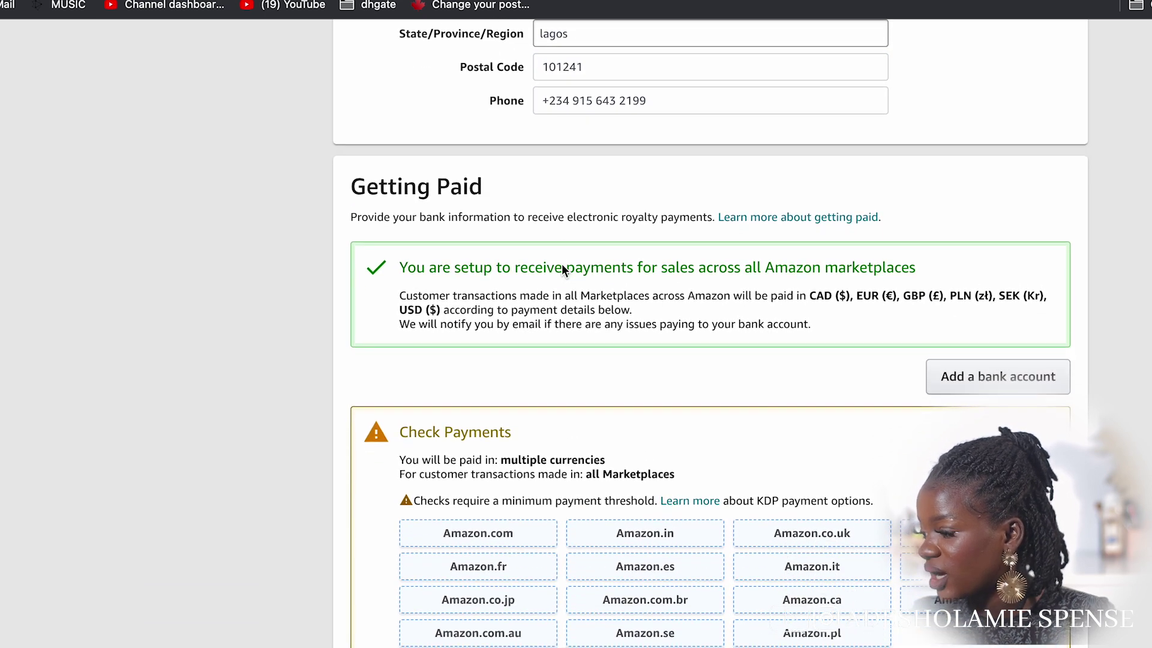
pyautogui.scroll(-1, 561, 270)
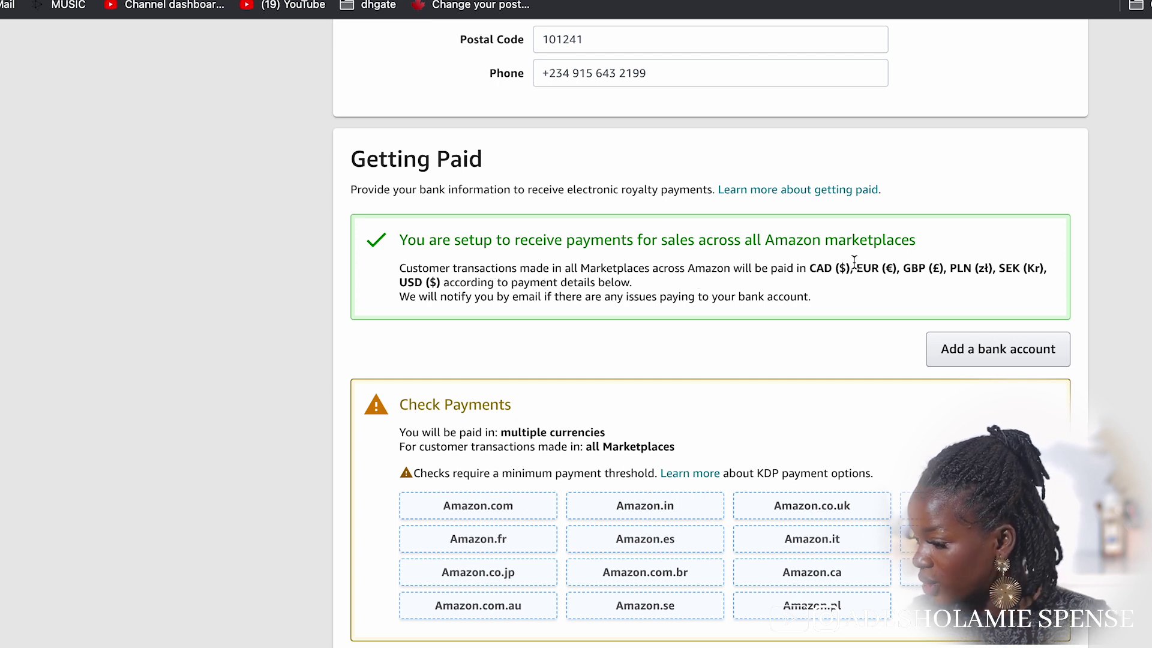
pyautogui.scroll(-2, 855, 264)
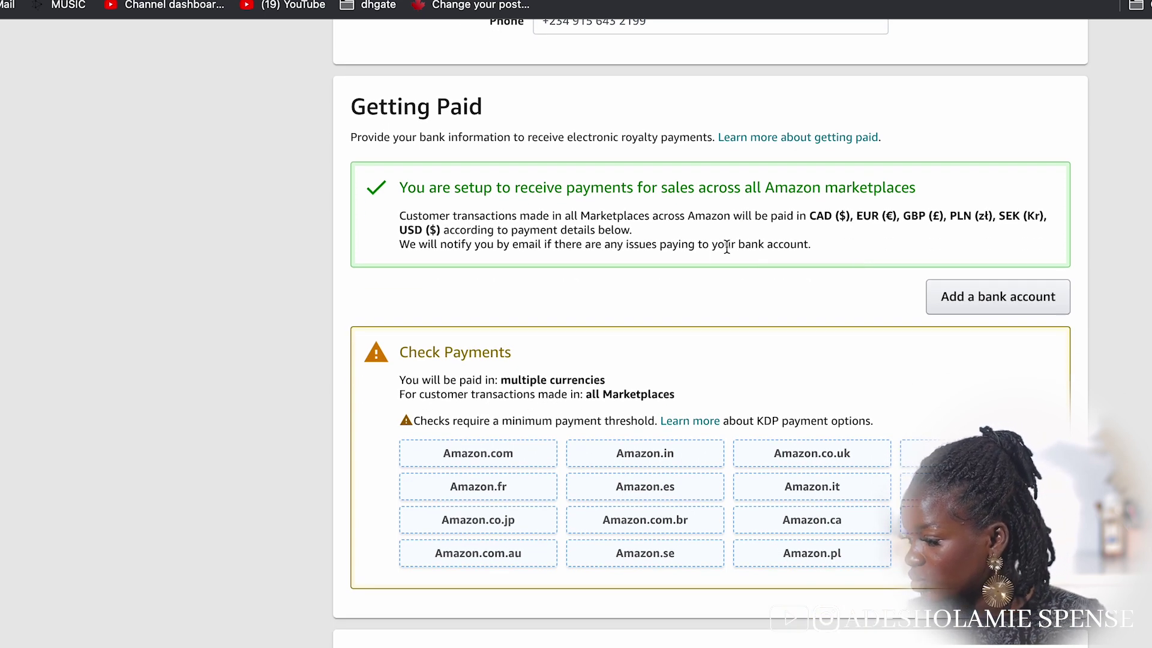
pyautogui.scroll(-2, 726, 246)
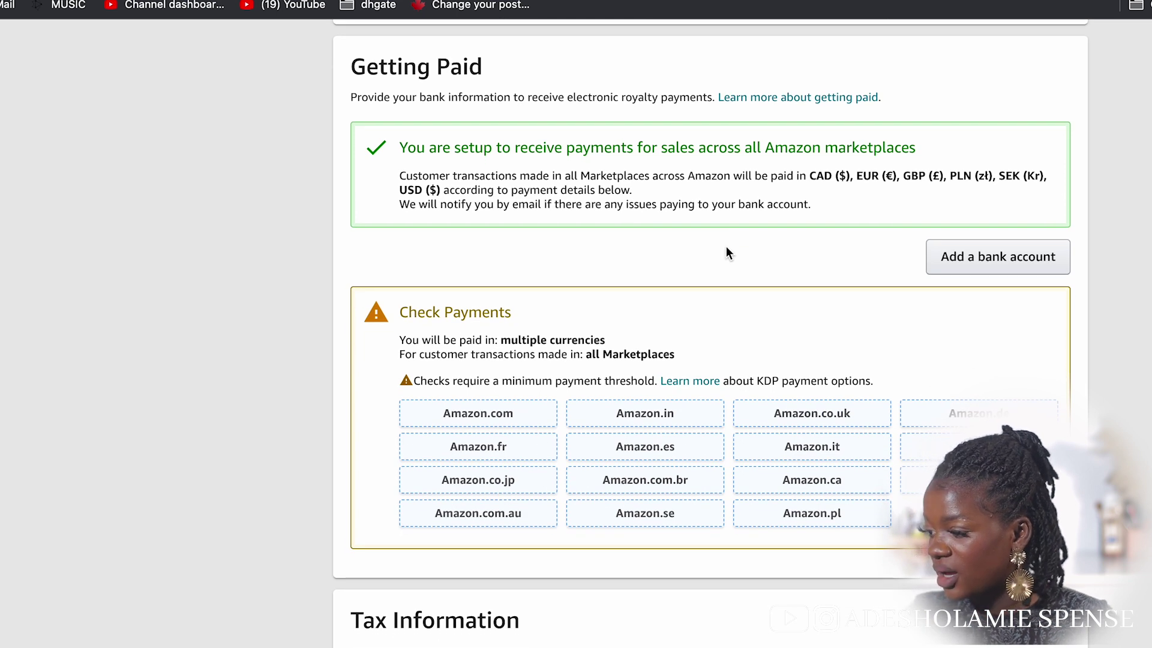
pyautogui.scroll(-1, 725, 247)
pyautogui.scroll(-3, 726, 252)
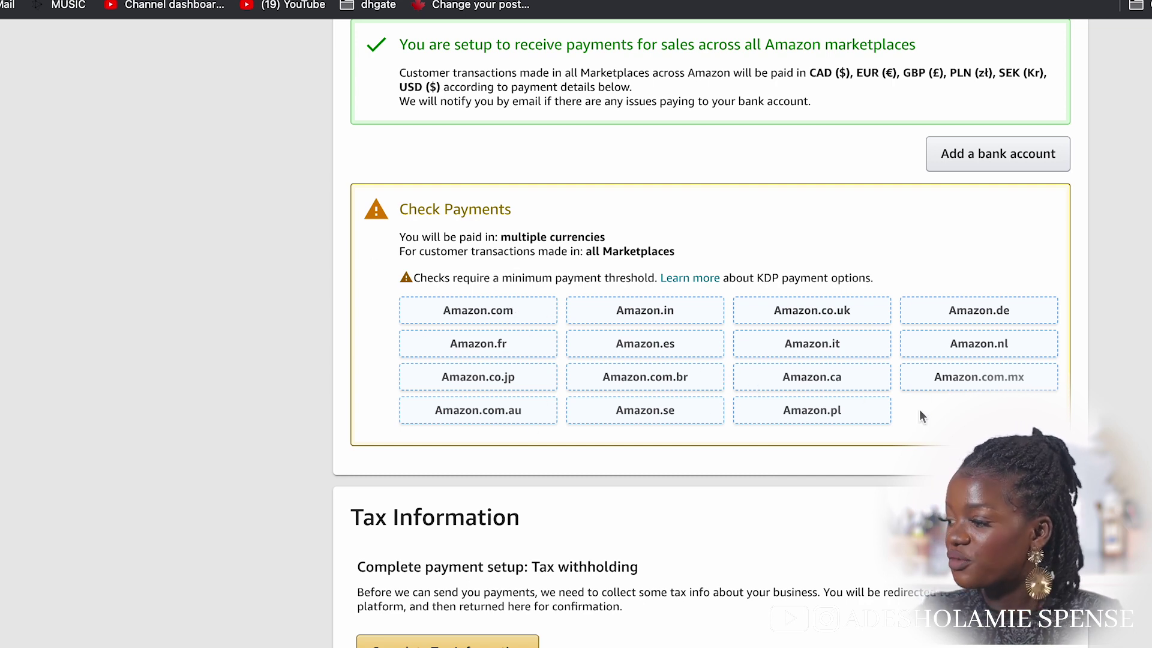
pyautogui.scroll(5, 819, 311)
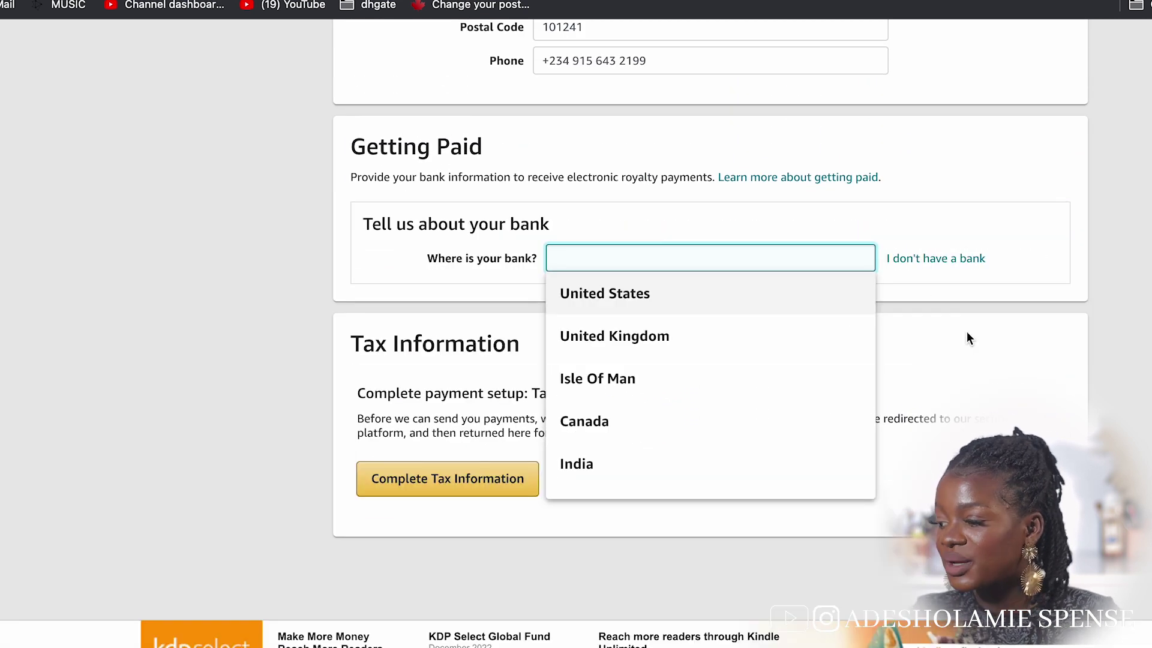
# Scroll the 'Where is your bank?' list and close it without choosing a country
pyautogui.scroll(-15, 722, 339)
pyautogui.scroll(-10, 721, 339)
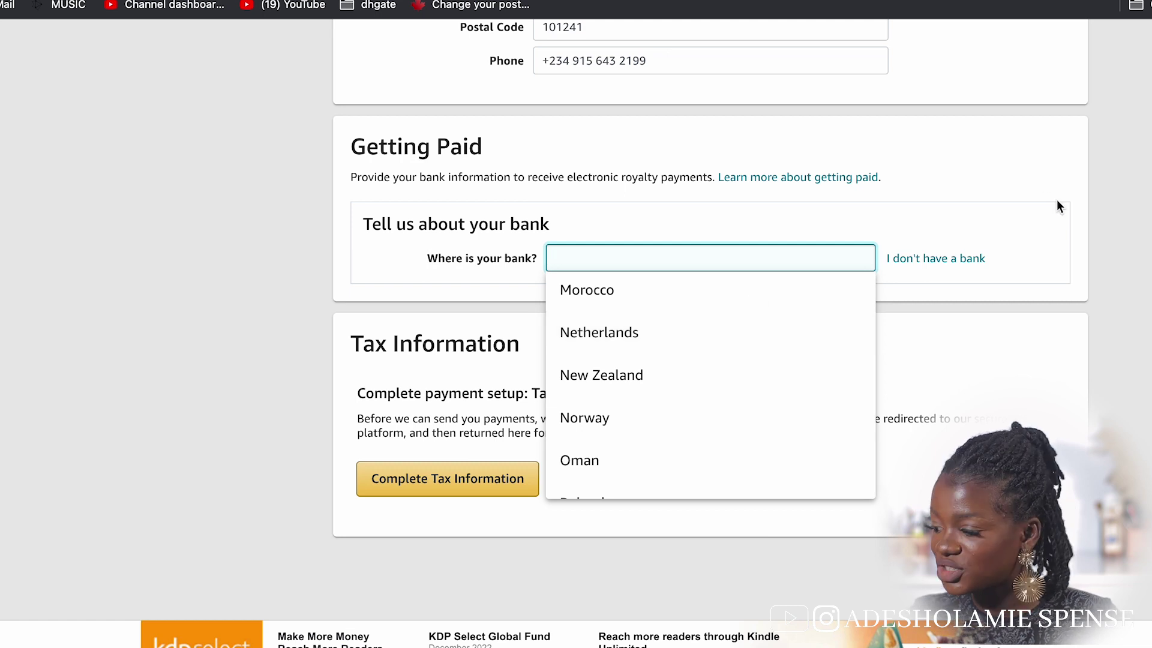
pyautogui.click(1033, 213)
pyautogui.scroll(2, 1034, 217)
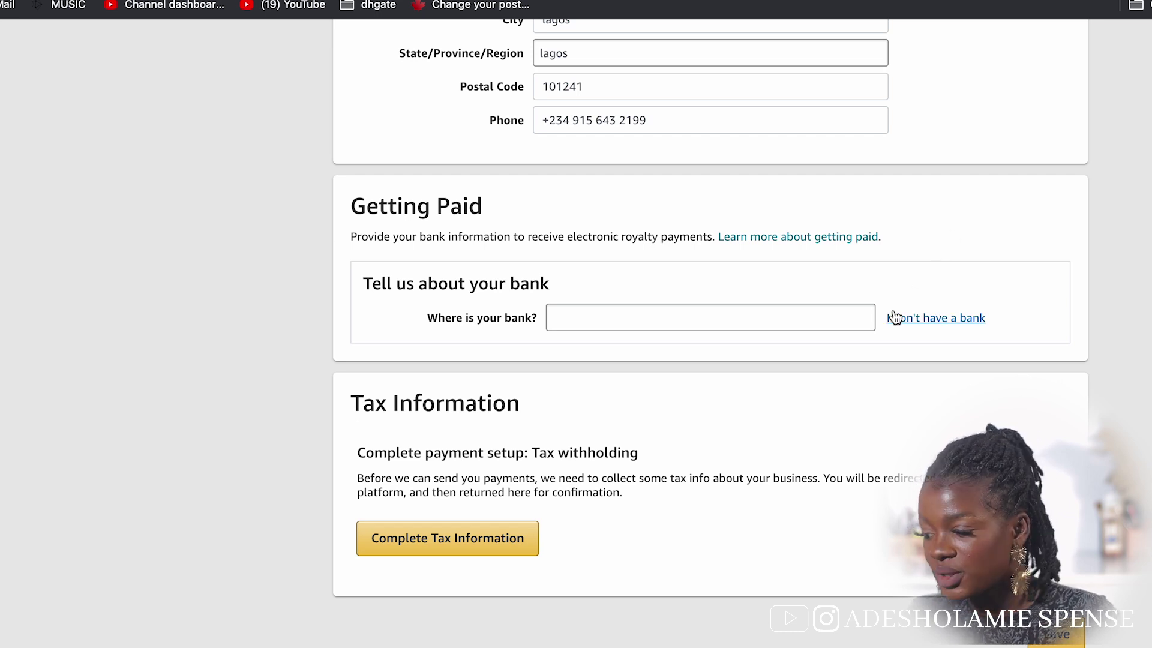
# Save the pending account changes and start the Tax Information Interview
pyautogui.click(463, 547)
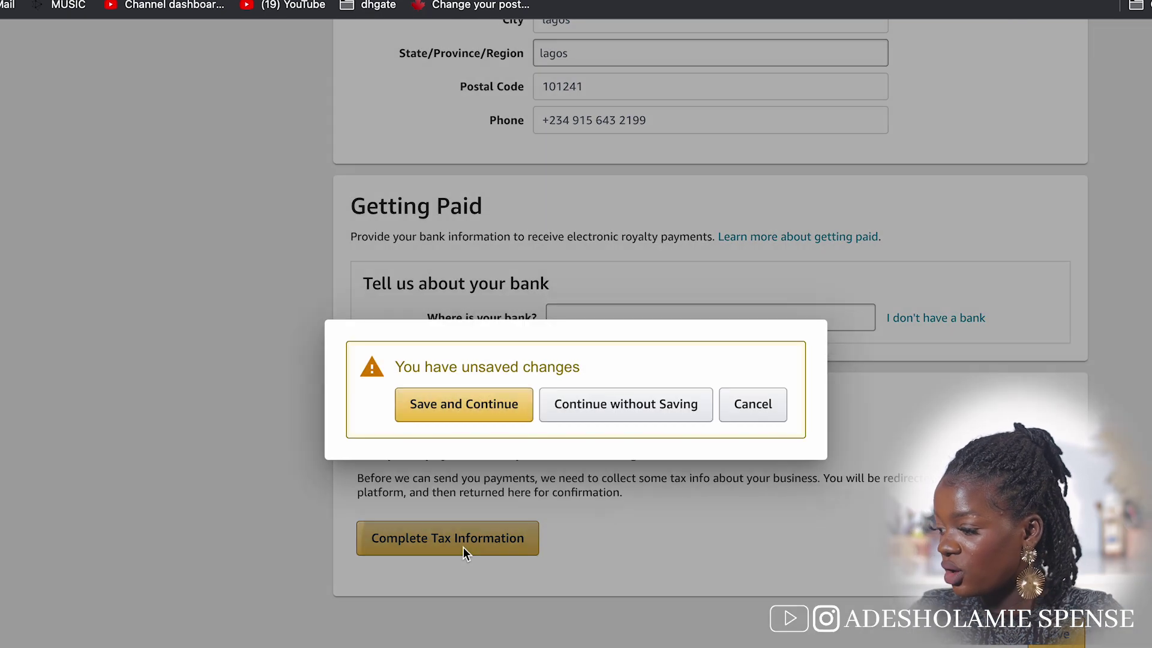
pyautogui.click(496, 409)
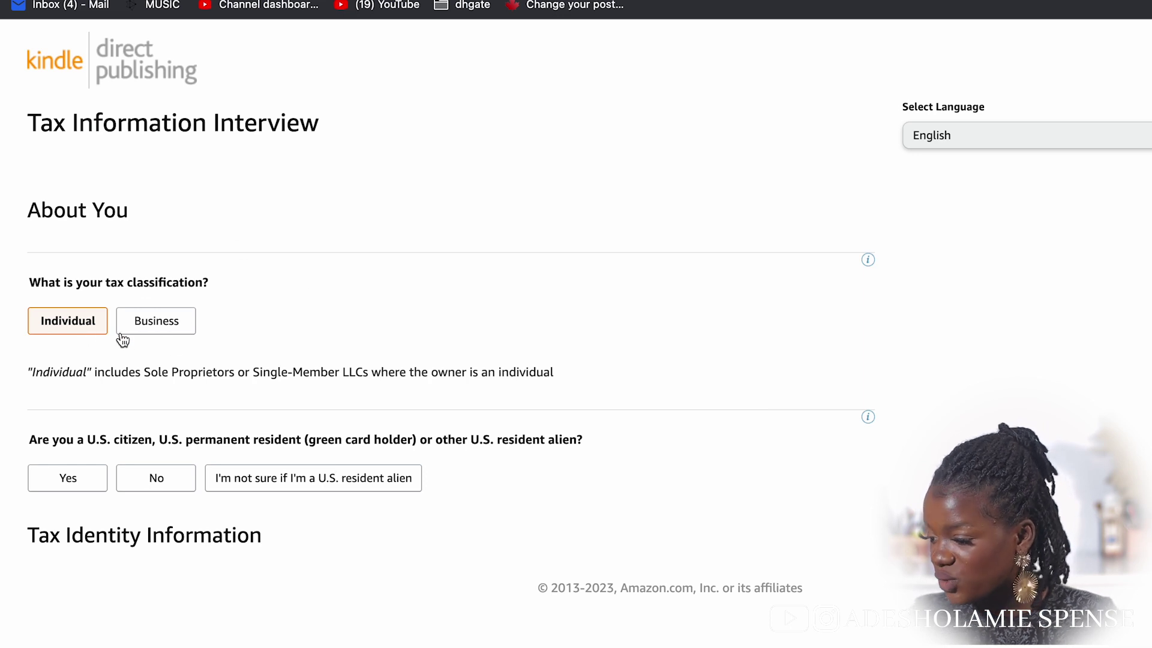
# Answer the tax interview as an Individual who is not a U.S. person and not an intermediary
pyautogui.click(94, 324)
pyautogui.scroll(-1, 341, 431)
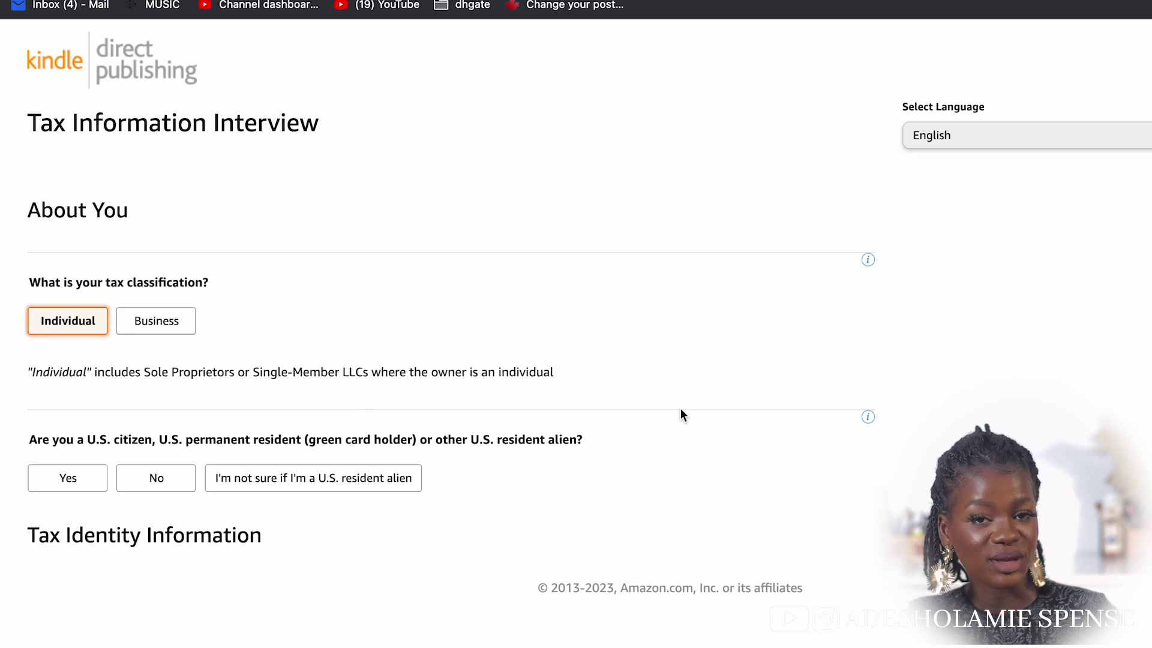
pyautogui.click(145, 483)
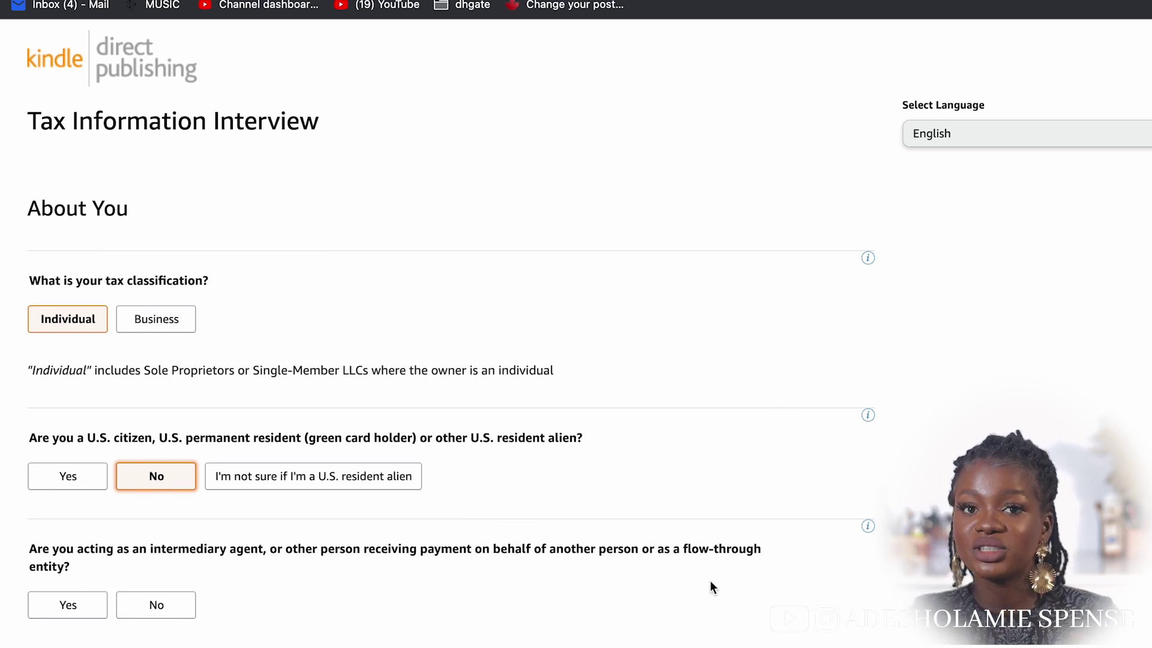
pyautogui.click(171, 605)
# Correct the first name and surname in the Full name field
pyautogui.scroll(-5, 171, 606)
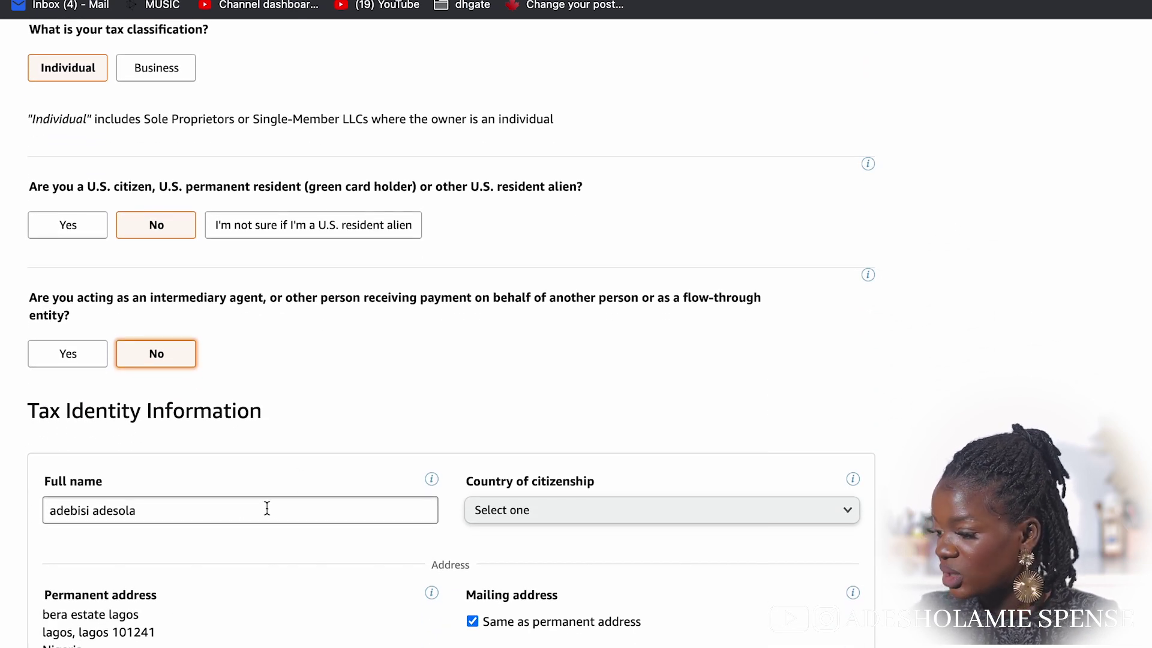
pyautogui.scroll(-3, 669, 521)
pyautogui.click(295, 431)
pyautogui.moveTo(295, 431); pyautogui.dragTo(30, 429)
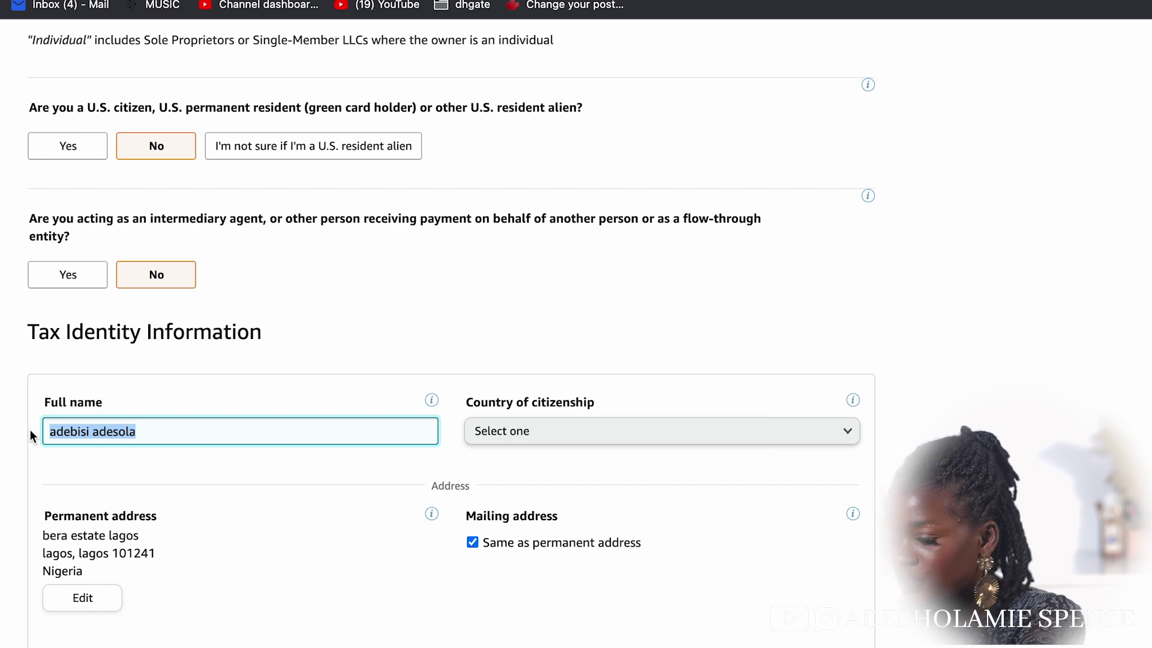
pyautogui.click(177, 430)
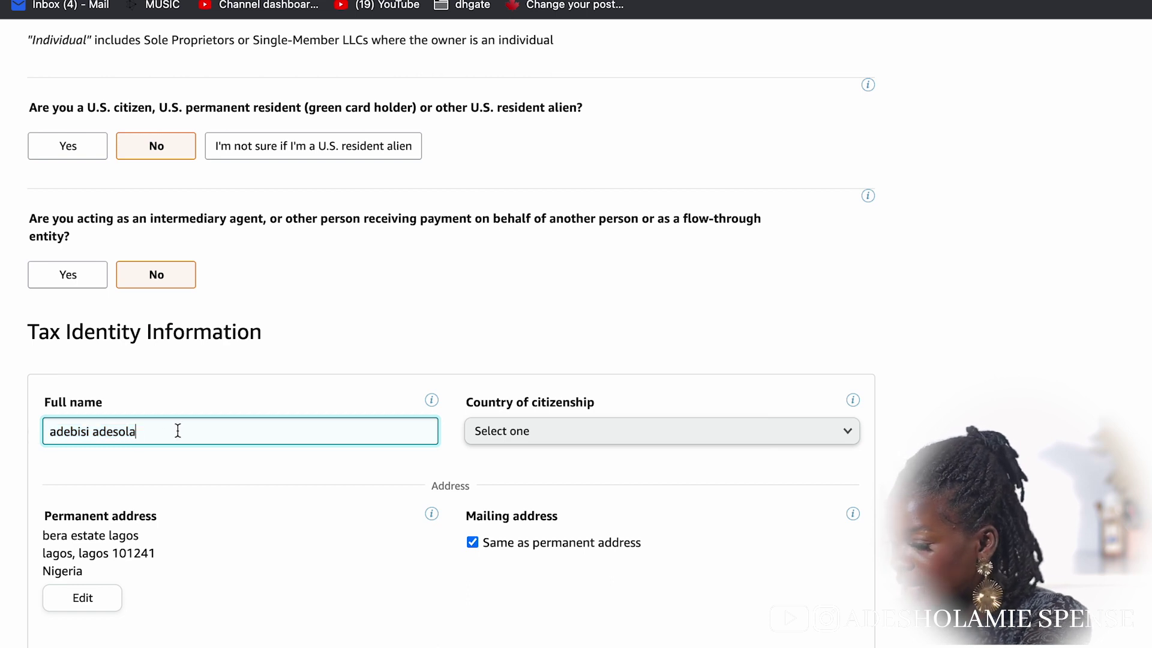
pyautogui.moveTo(155, 431); pyautogui.dragTo(98, 436)
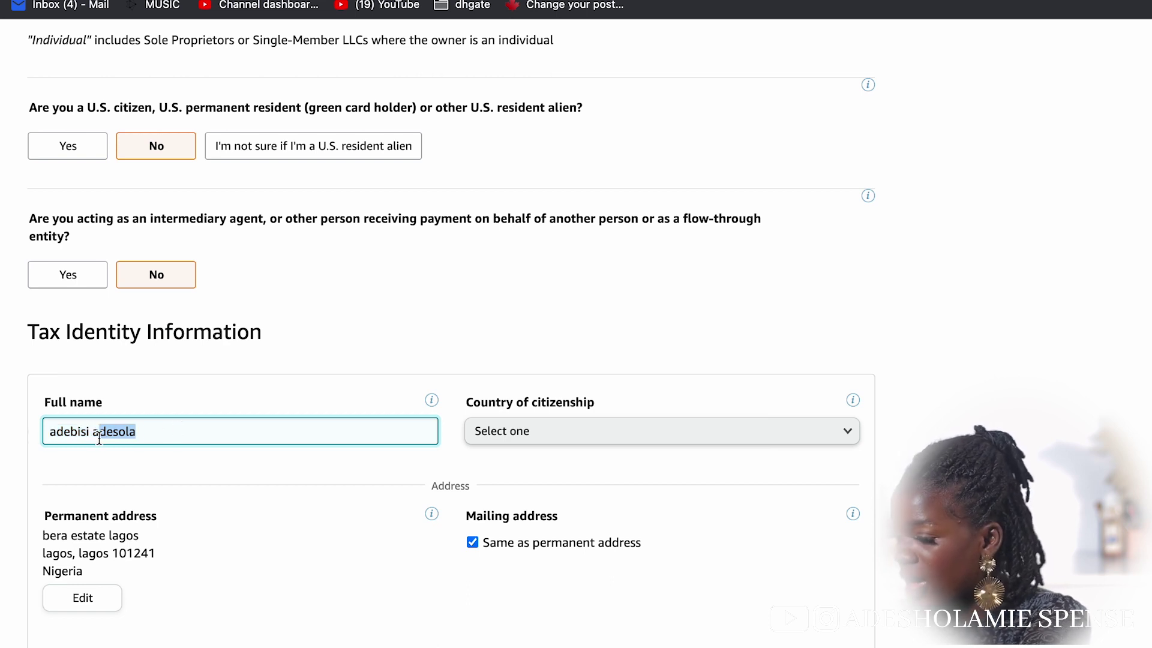
pyautogui.write('deola')
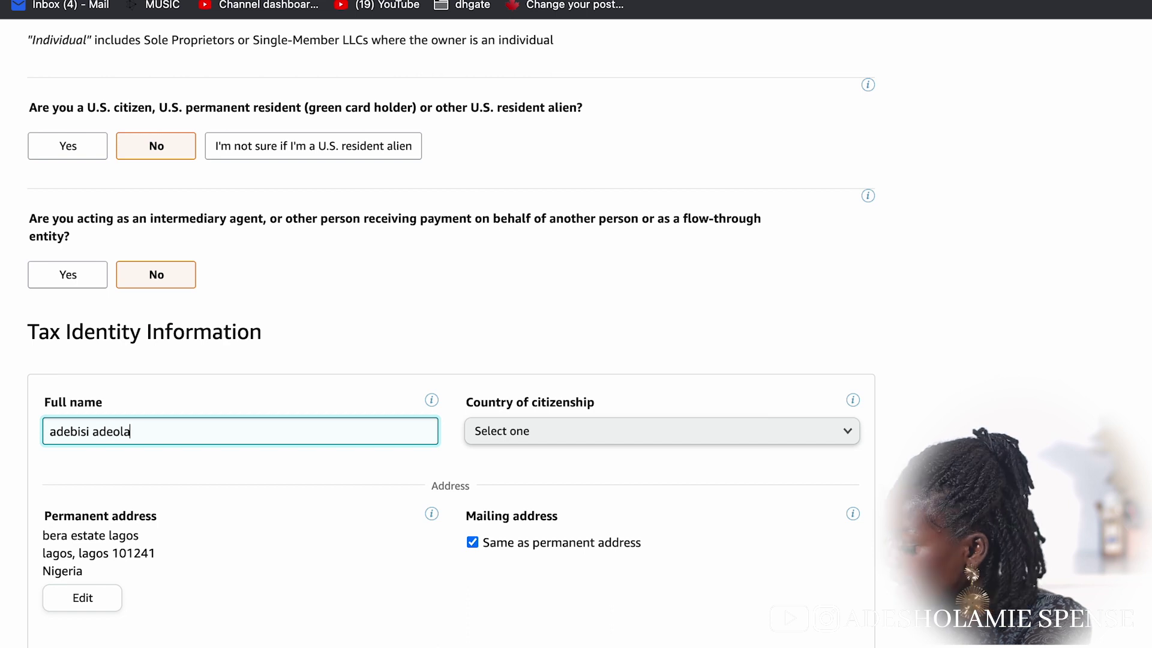
pyautogui.moveTo(90, 434); pyautogui.dragTo(24, 440)
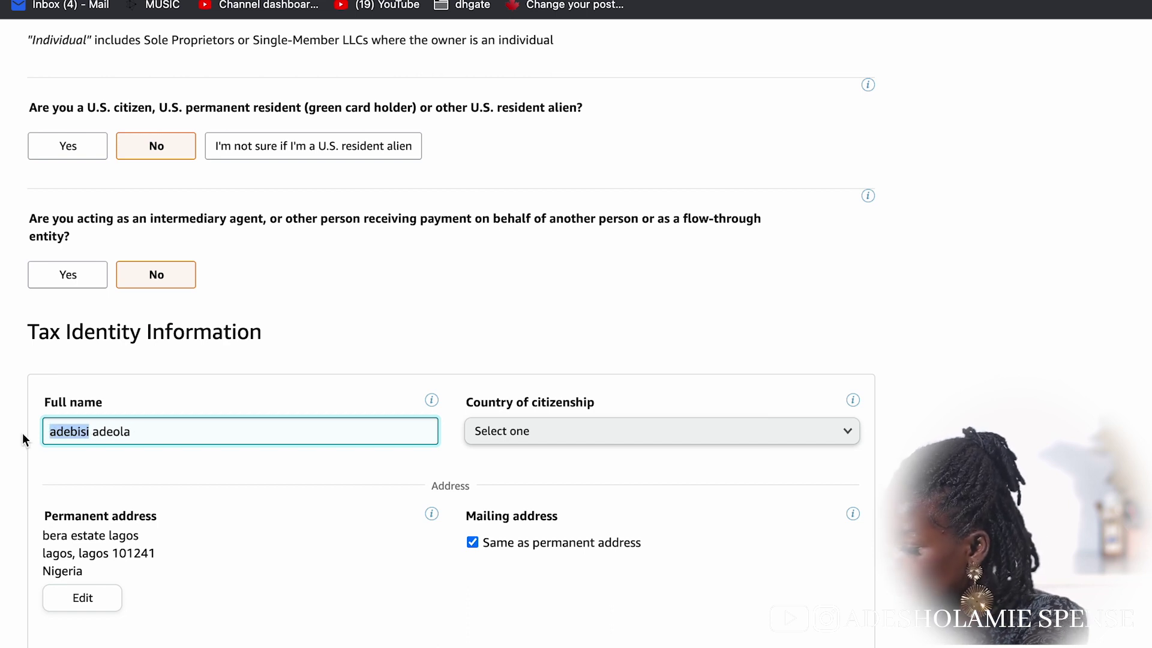
pyautogui.write('tolu')
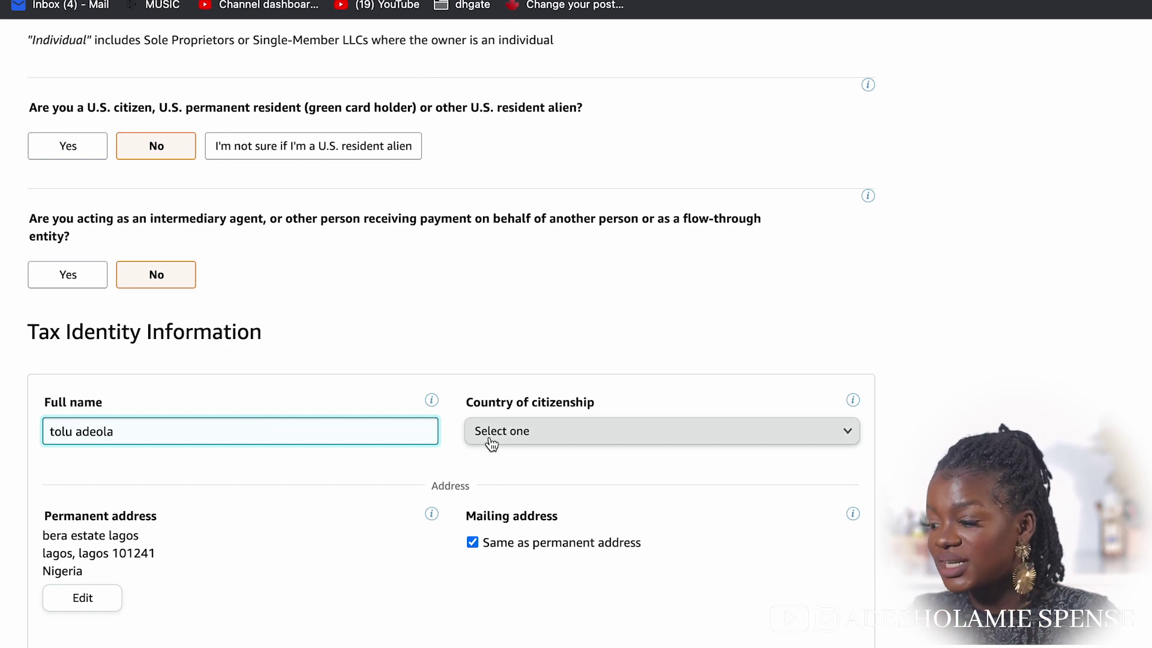
# Choose Canada as the country of citizenship
pyautogui.click(543, 429)
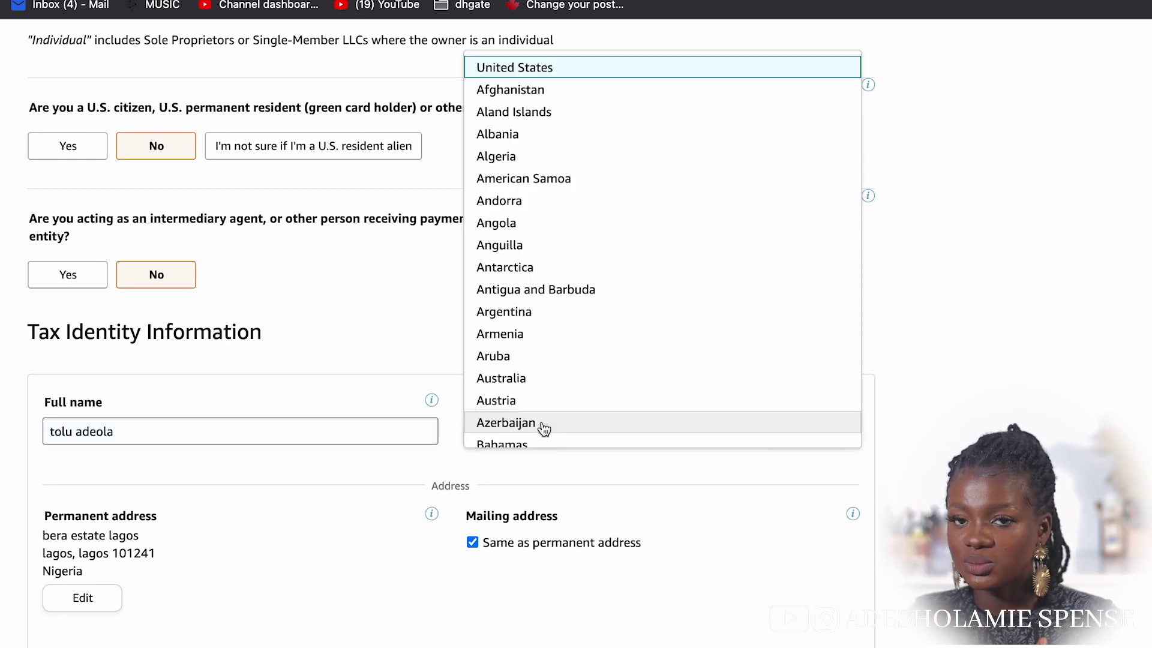
pyautogui.scroll(-15, 544, 430)
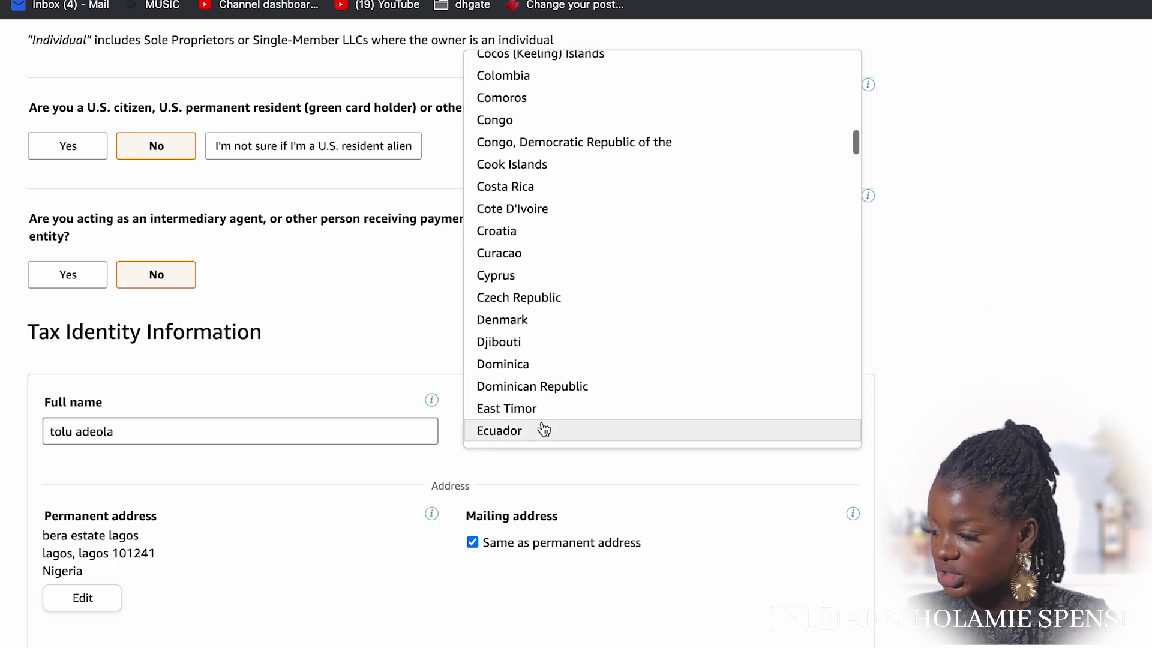
pyautogui.scroll(10, 630, 388)
pyautogui.scroll(-5, 630, 388)
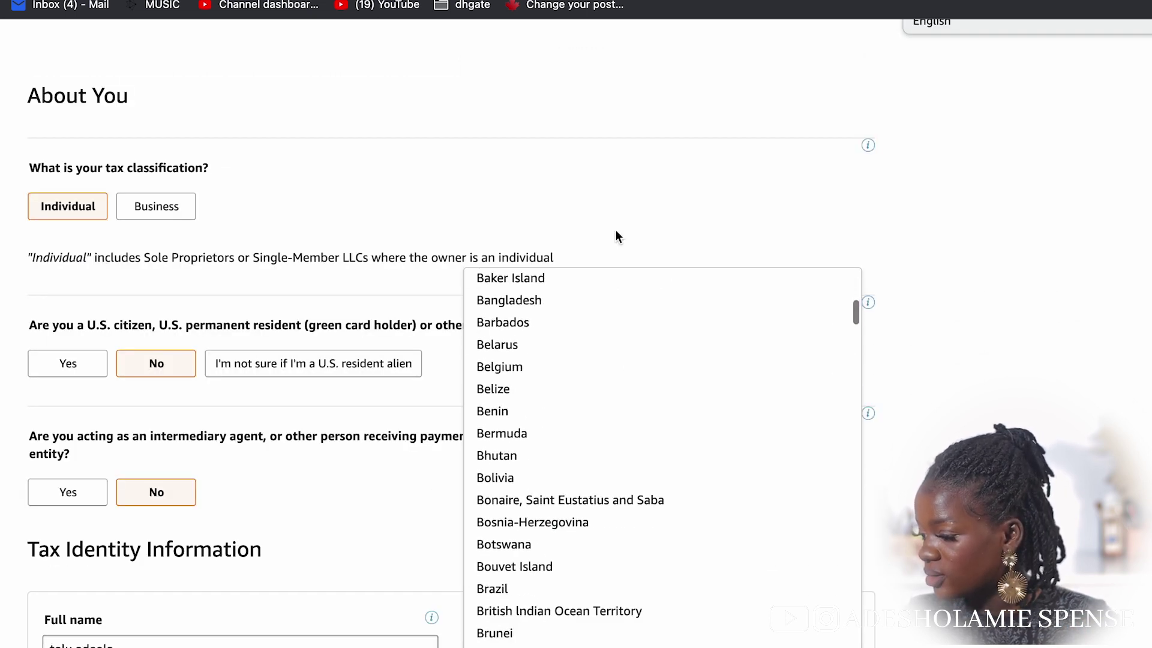
pyautogui.scroll(-3, 615, 235)
pyautogui.scroll(-1, 597, 313)
pyautogui.scroll(1, 596, 314)
pyautogui.scroll(-8, 596, 313)
pyautogui.scroll(-20, 597, 314)
pyautogui.scroll(20, 597, 313)
pyautogui.scroll(8, 597, 315)
pyautogui.scroll(-3, 597, 315)
pyautogui.scroll(-10, 588, 420)
pyautogui.scroll(2, 587, 437)
pyautogui.scroll(-8, 587, 437)
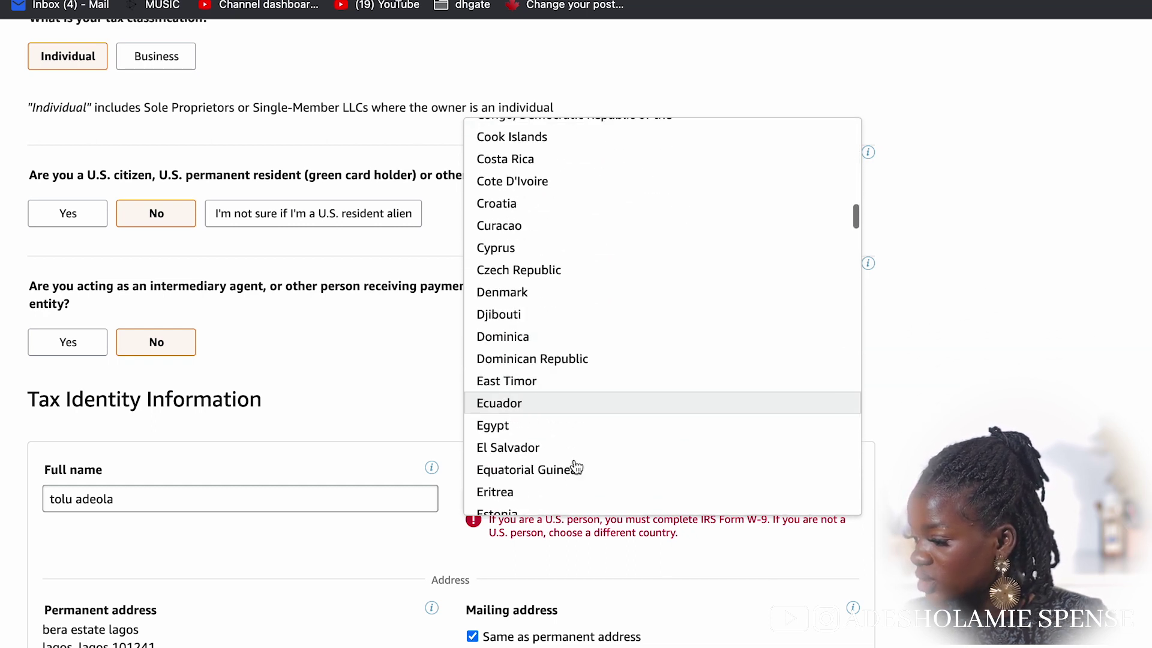
pyautogui.scroll(3, 577, 468)
pyautogui.scroll(-1, 580, 532)
pyautogui.scroll(5, 581, 532)
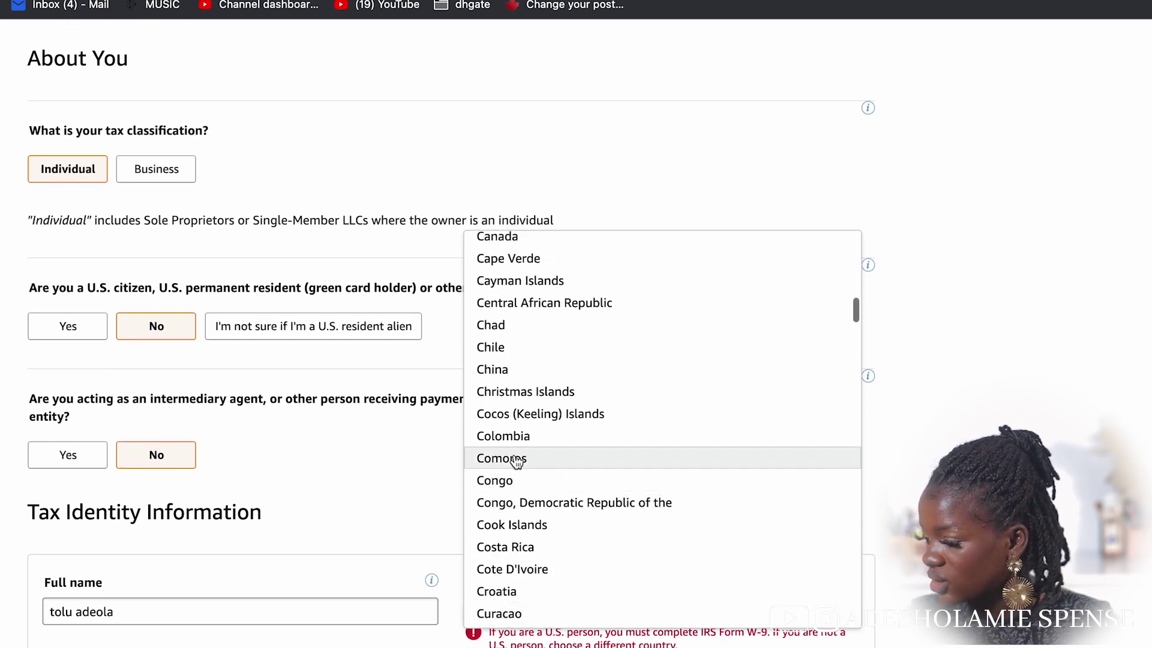
pyautogui.click(536, 239)
# Declare a non-US TIN, enter the tax ID value, and continue to the treaty section
pyautogui.scroll(-6, 535, 465)
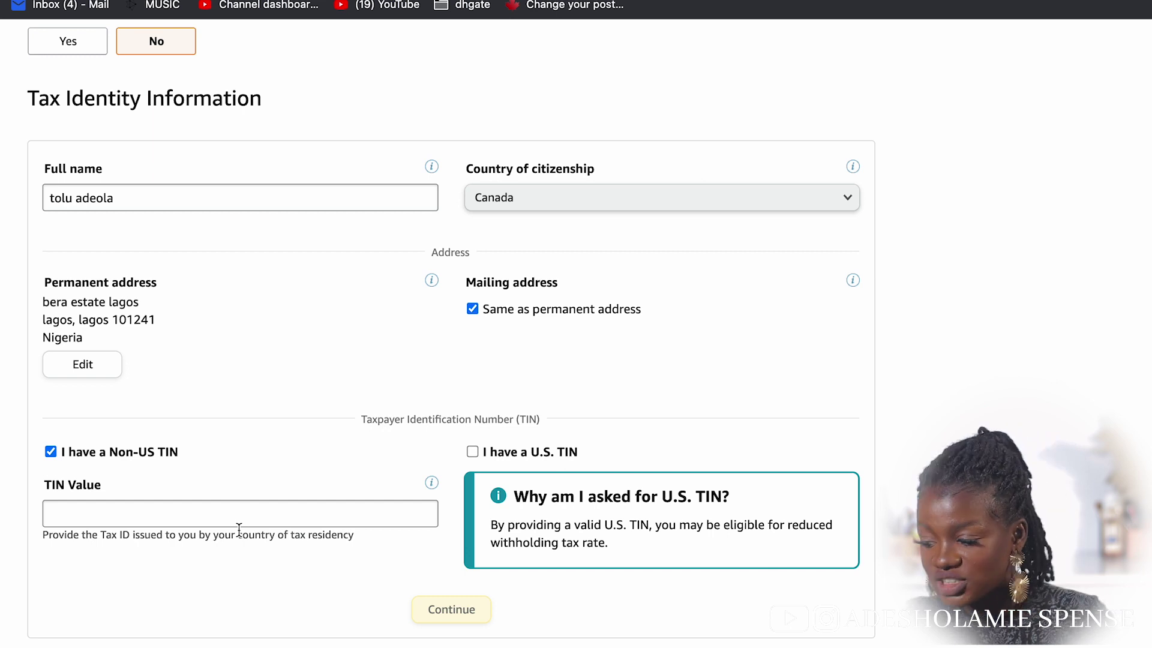
pyautogui.click(159, 501)
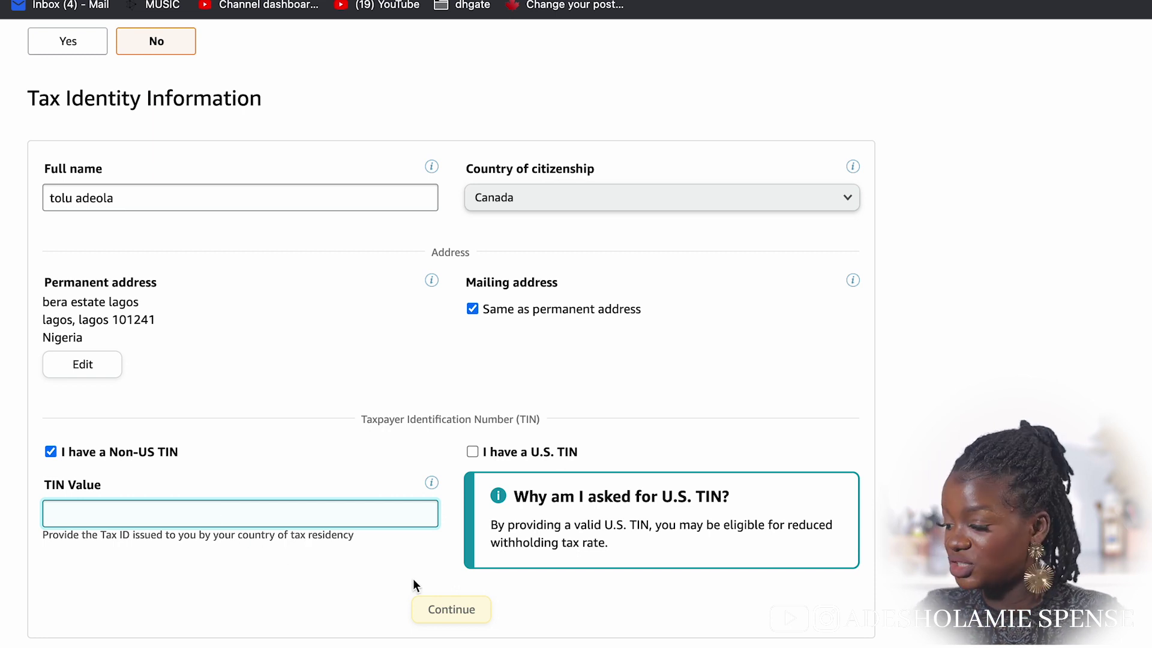
pyautogui.click(56, 450)
pyautogui.click(184, 508)
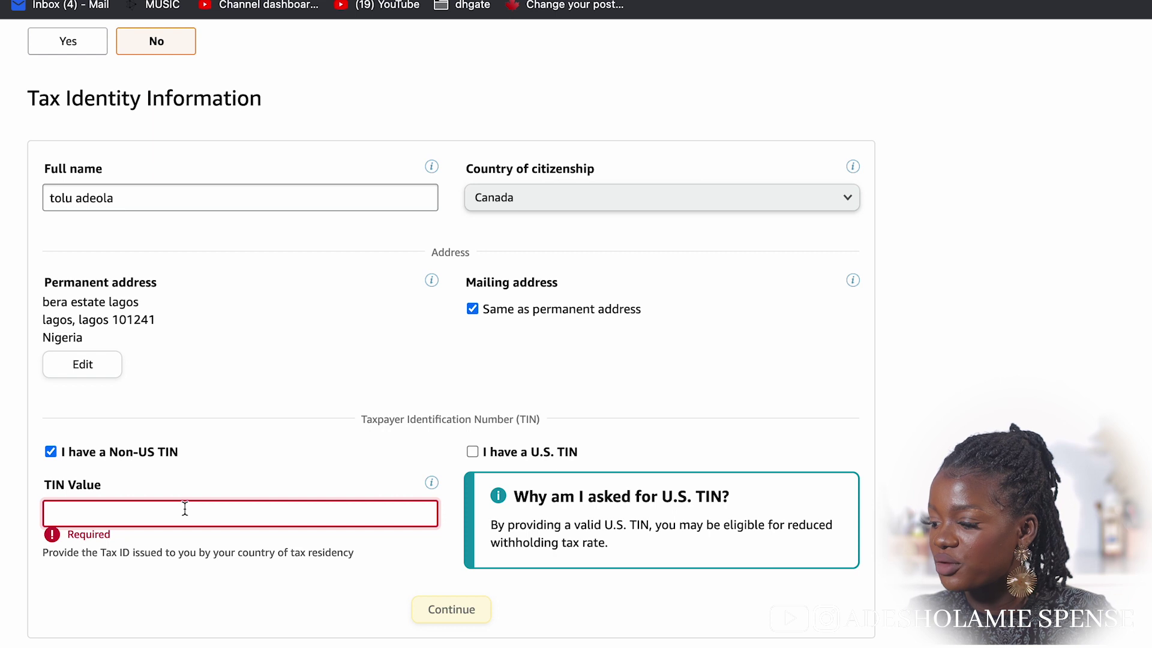
pyautogui.click(49, 455)
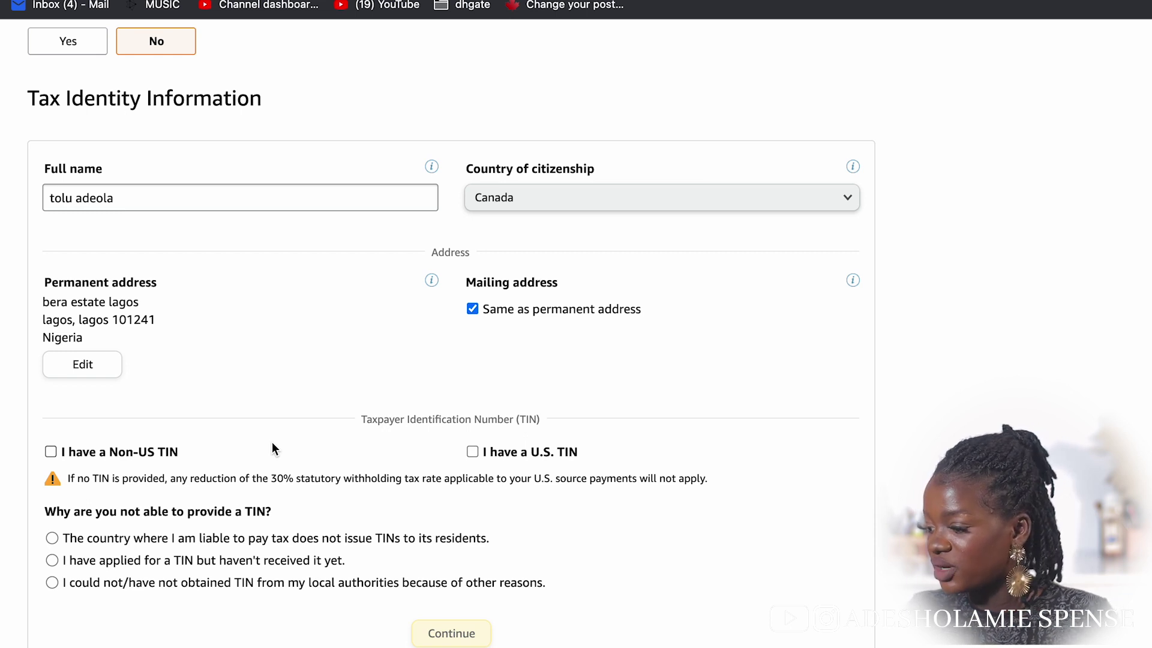
pyautogui.click(474, 451)
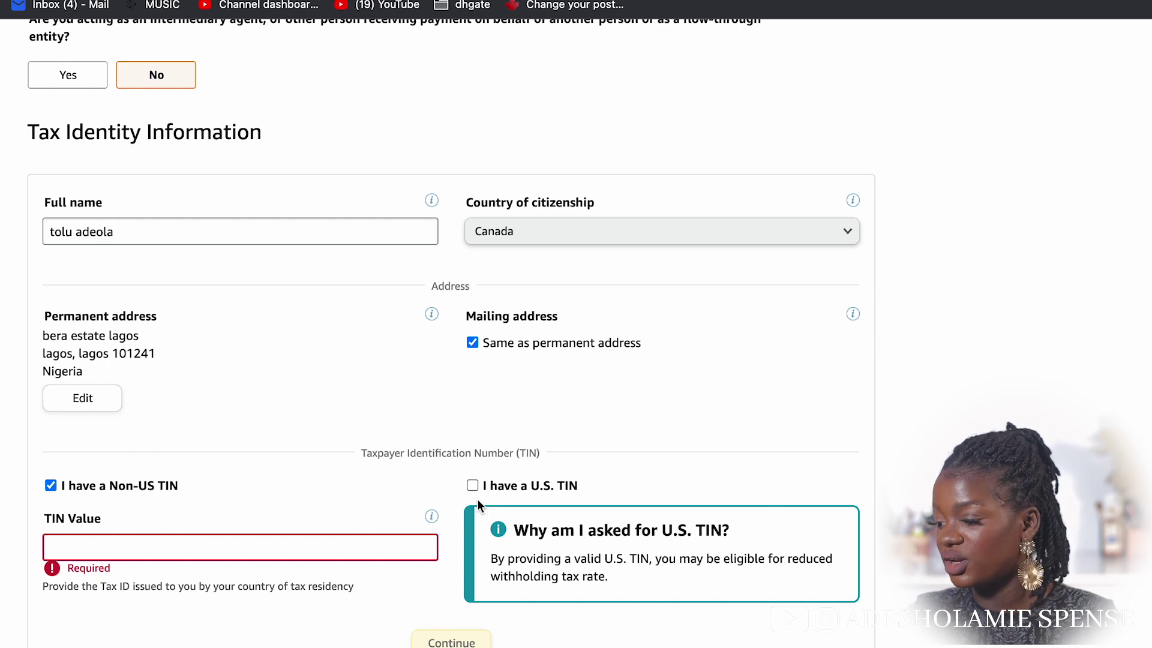
pyautogui.click(143, 545)
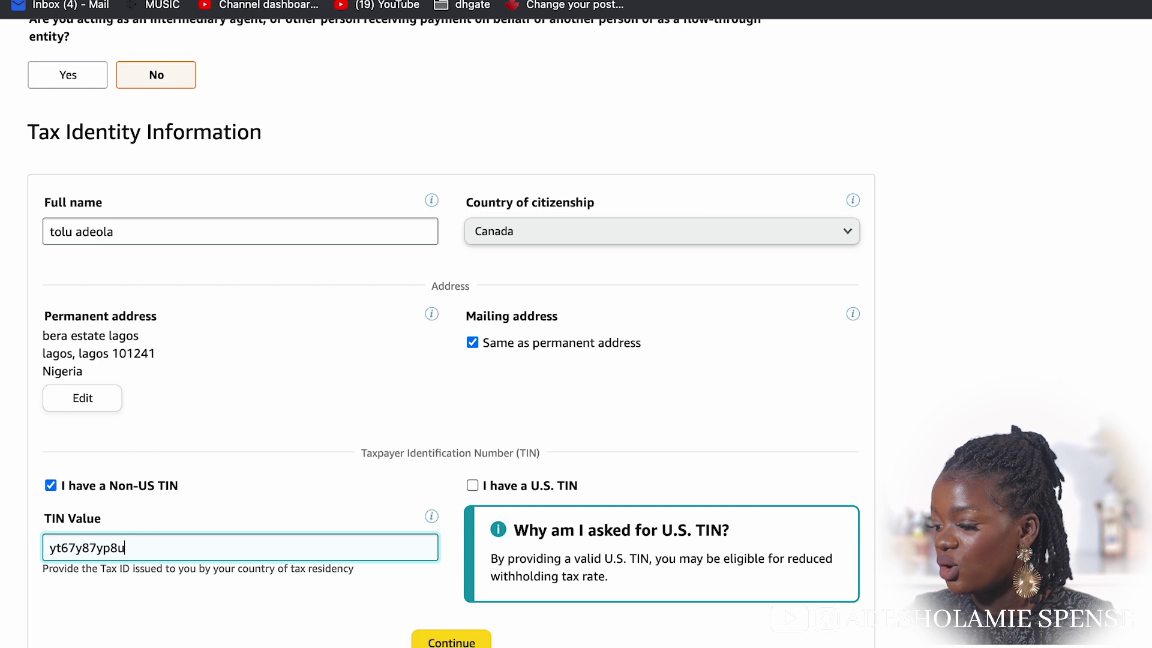
pyautogui.click(456, 644)
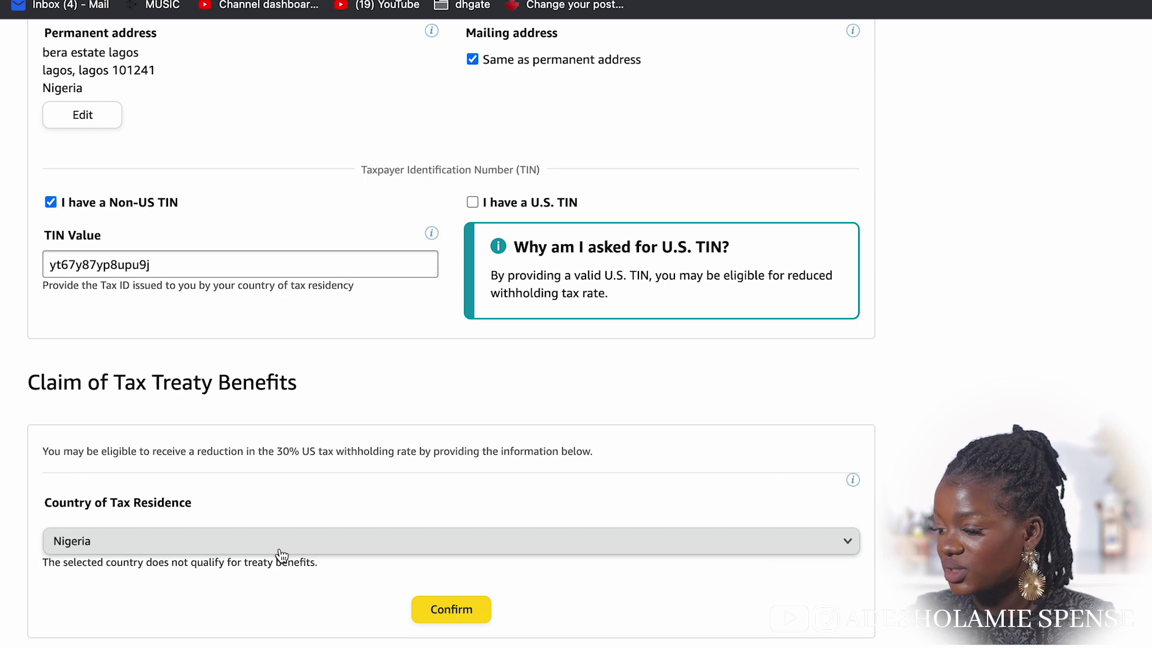
# Set the country of tax residence to Canada and confirm the treaty benefits claim
pyautogui.click(282, 555)
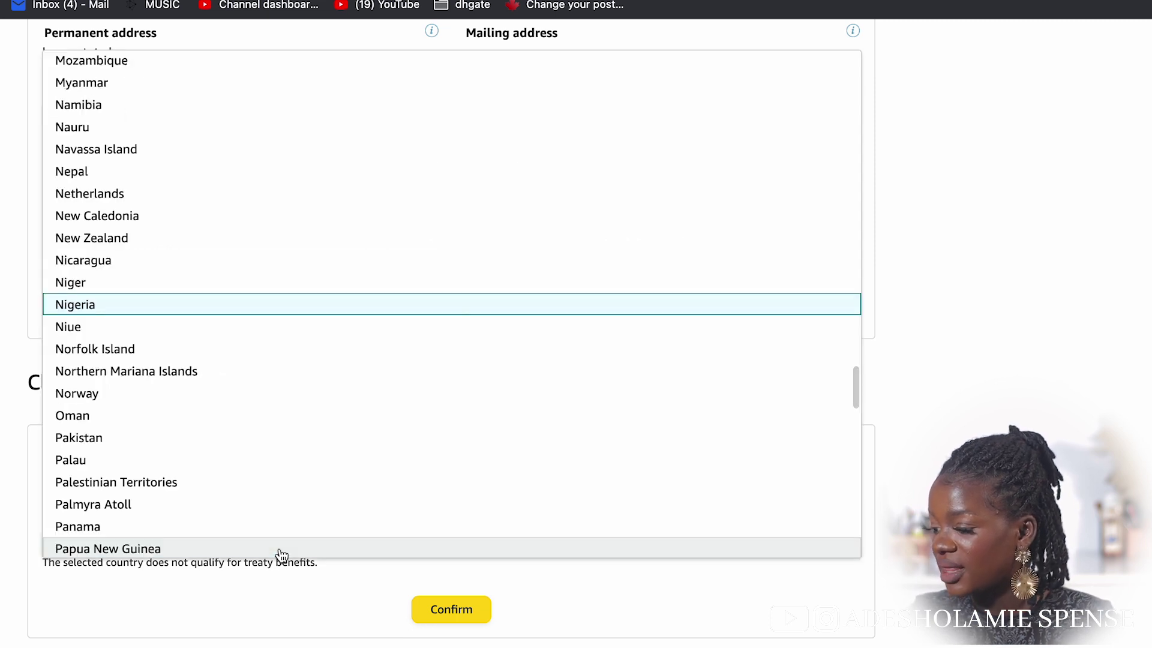
pyautogui.scroll(-1, 278, 547)
pyautogui.click(361, 274)
pyautogui.click(449, 607)
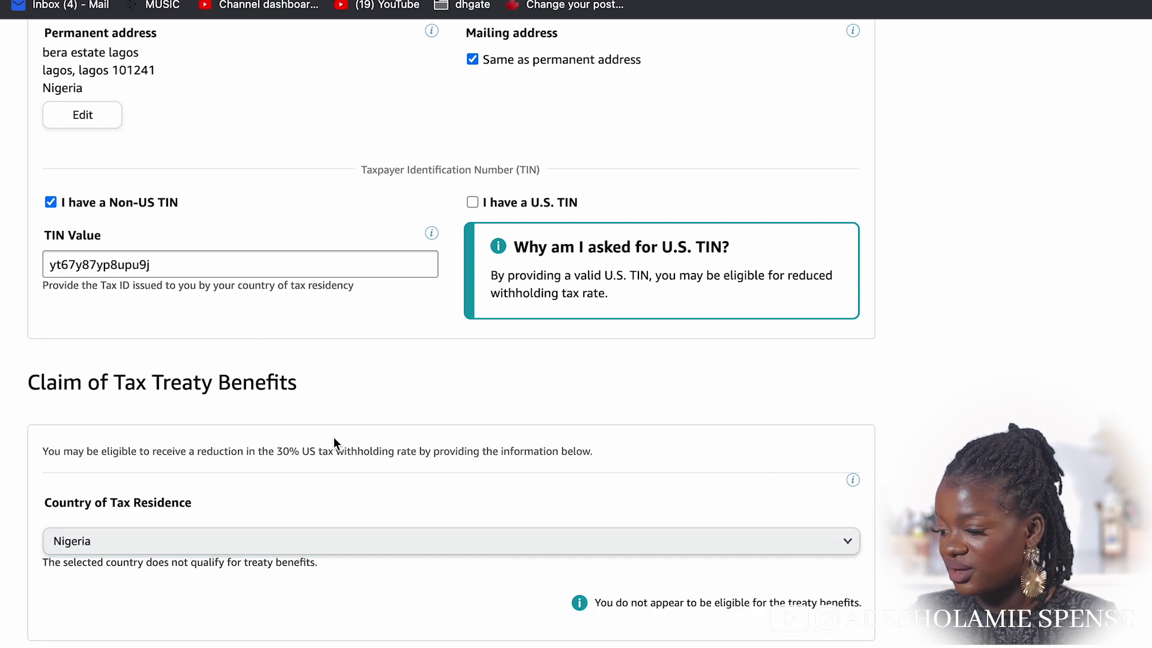
pyautogui.click(687, 543)
pyautogui.scroll(-2, 554, 455)
pyautogui.scroll(20, 555, 455)
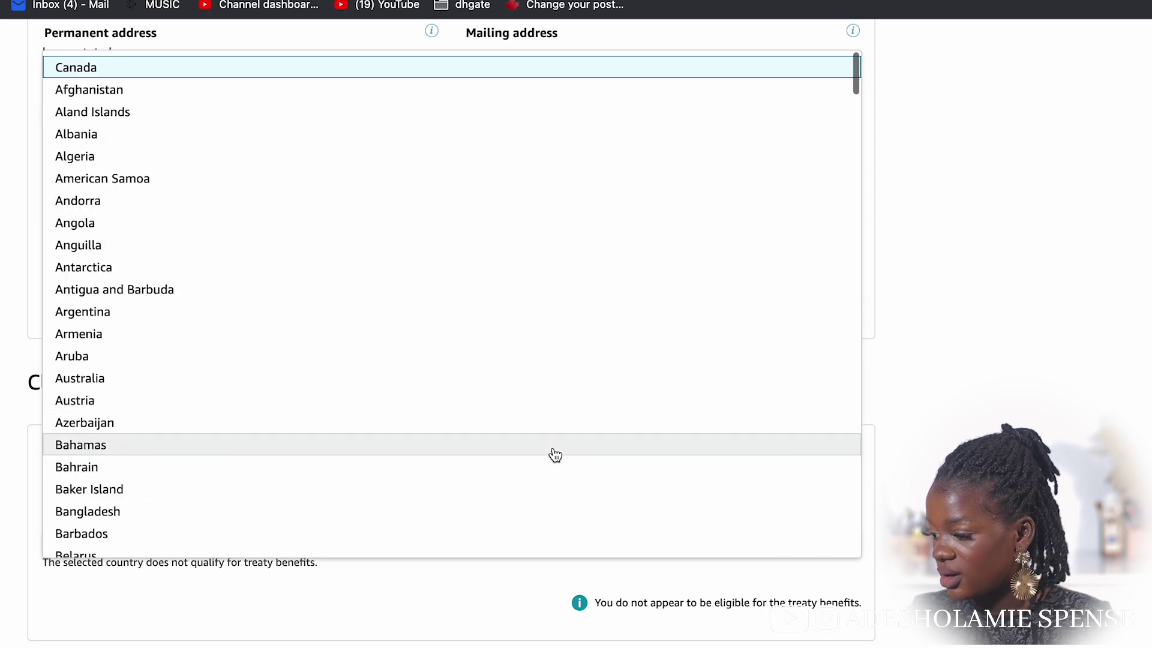
pyautogui.click(581, 80)
pyautogui.click(447, 618)
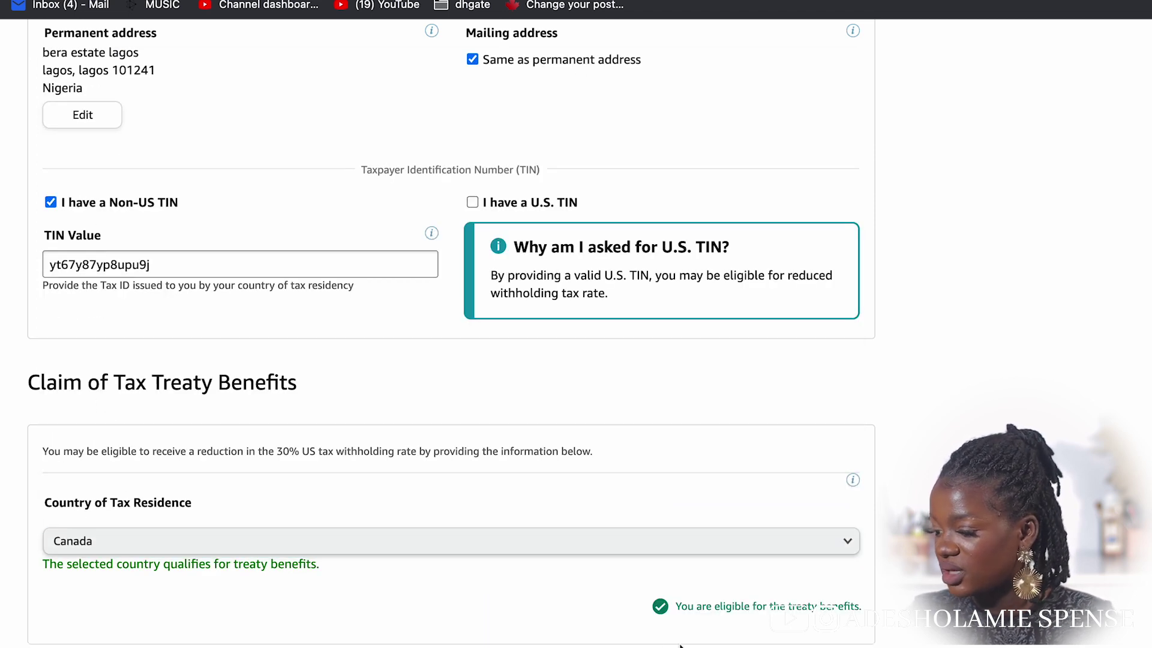
# Agree to the certification statement under Sign and Submit
pyautogui.scroll(-8, 818, 626)
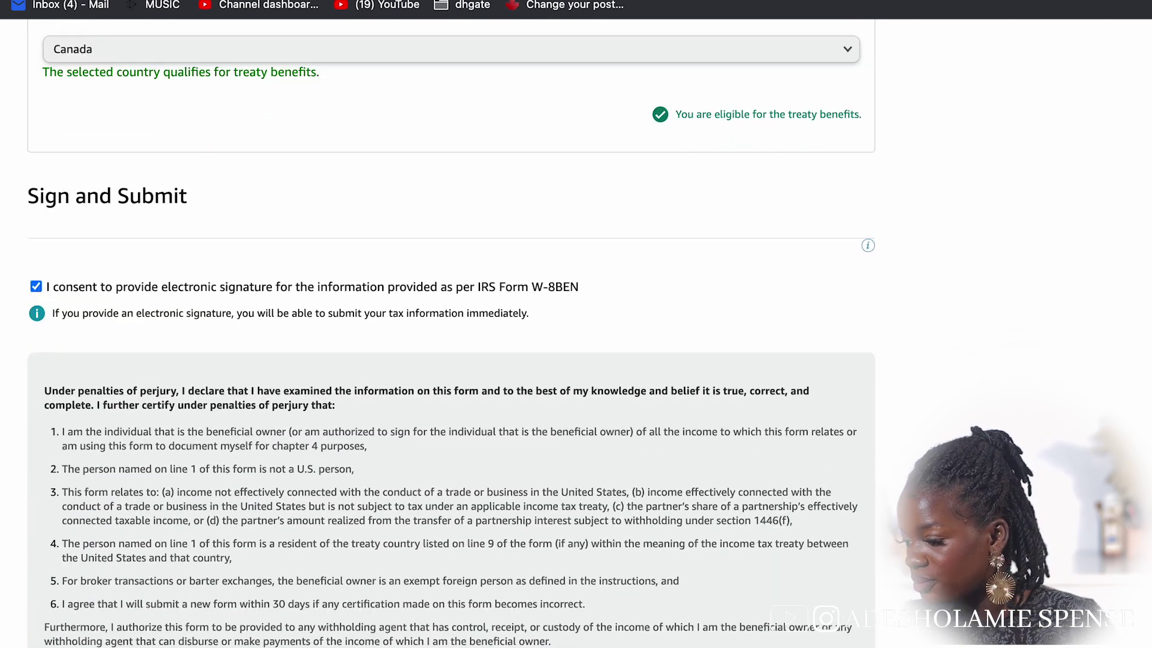
pyautogui.scroll(-5, 451, 327)
pyautogui.click(152, 453)
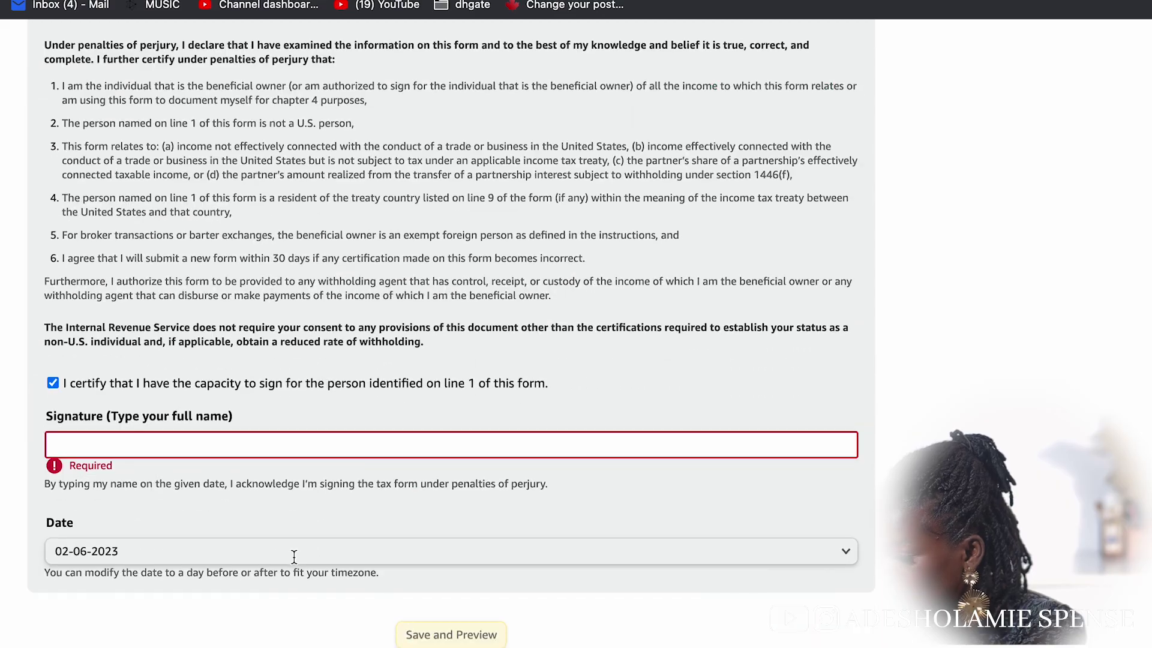
# Sign the W-8BEN with the taxpayer's full name, submit it, and review the form preview
pyautogui.scroll(1, 290, 624)
pyautogui.click(302, 516)
pyautogui.click(416, 645)
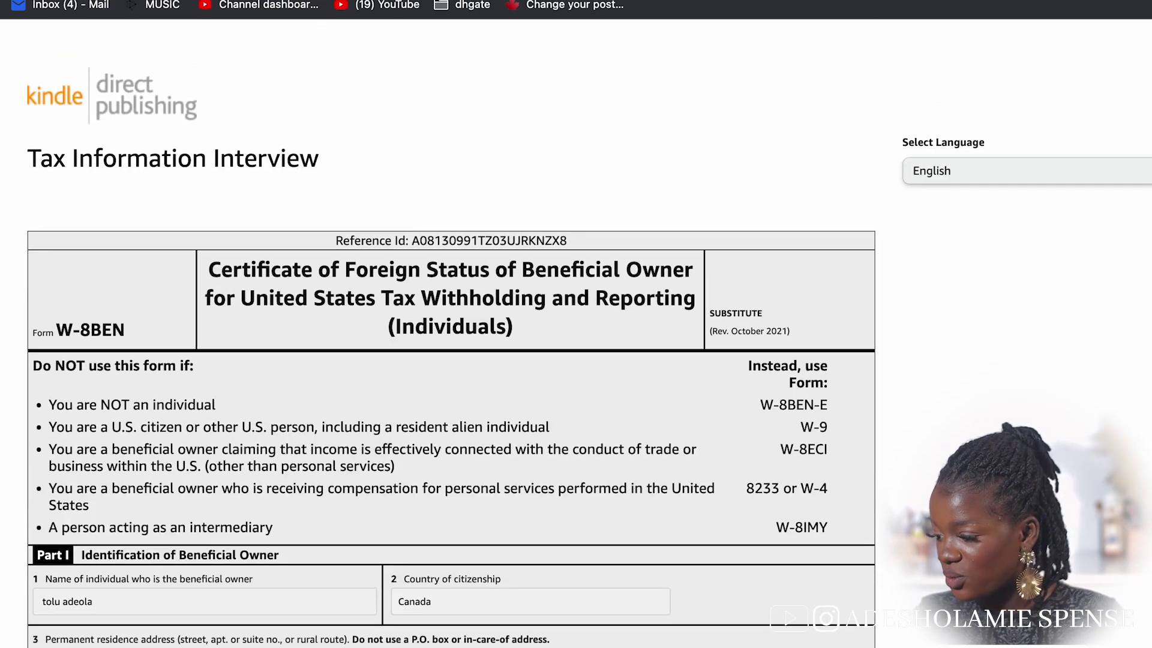
pyautogui.scroll(-1, 451, 336)
pyautogui.scroll(1, 451, 336)
pyautogui.scroll(-20, 451, 336)
pyautogui.scroll(2, 451, 333)
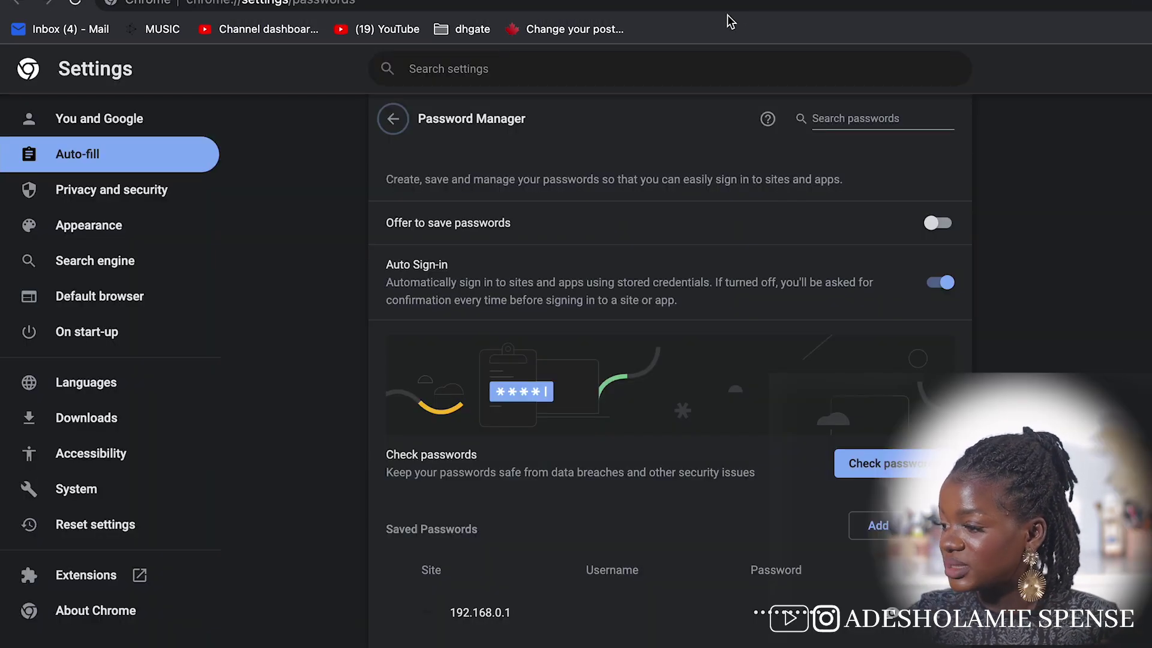
# Sign in to a different KDP account using the saved login and verification code
pyautogui.click(720, 4)
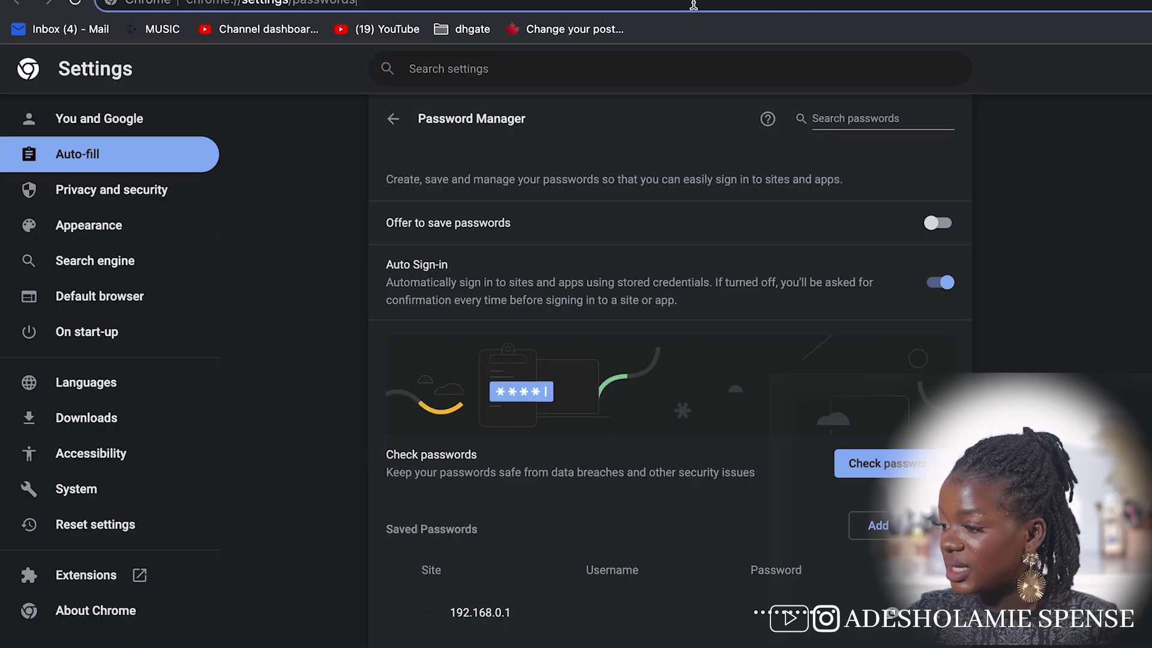
pyautogui.write('am')
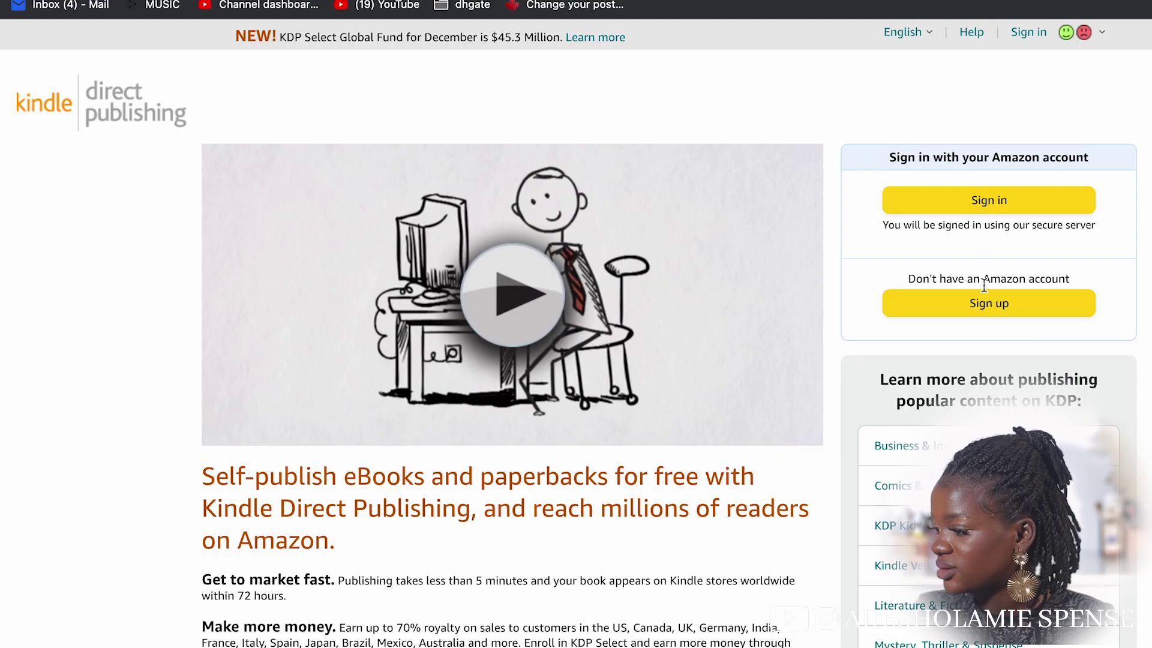
pyautogui.click(1028, 209)
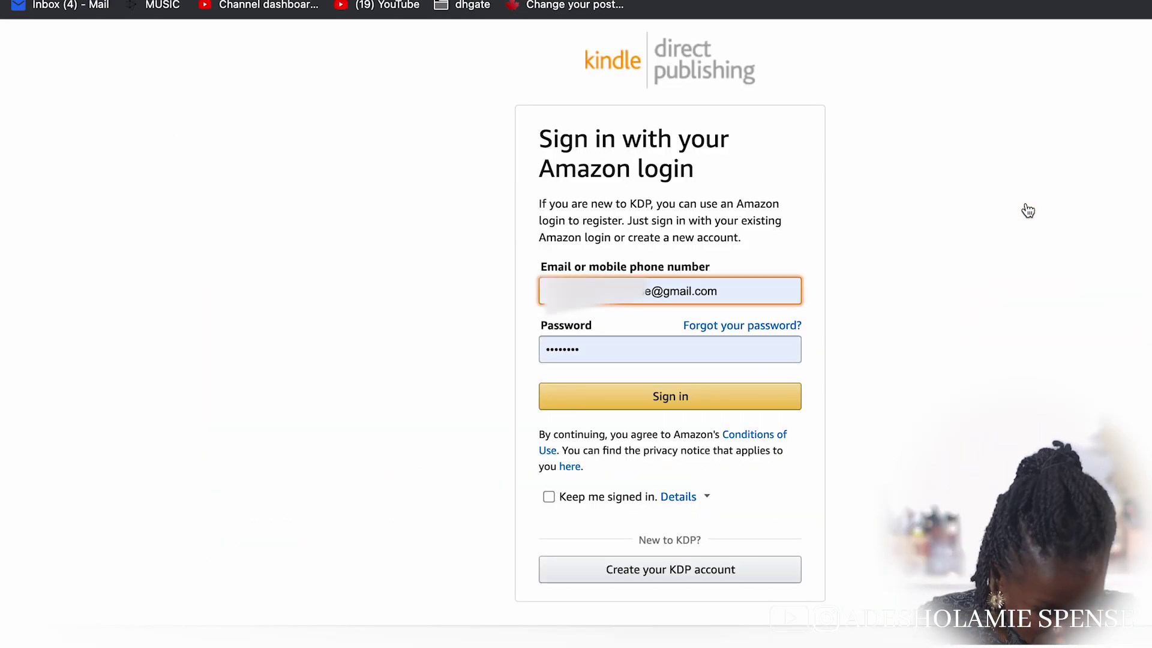
pyautogui.click(689, 398)
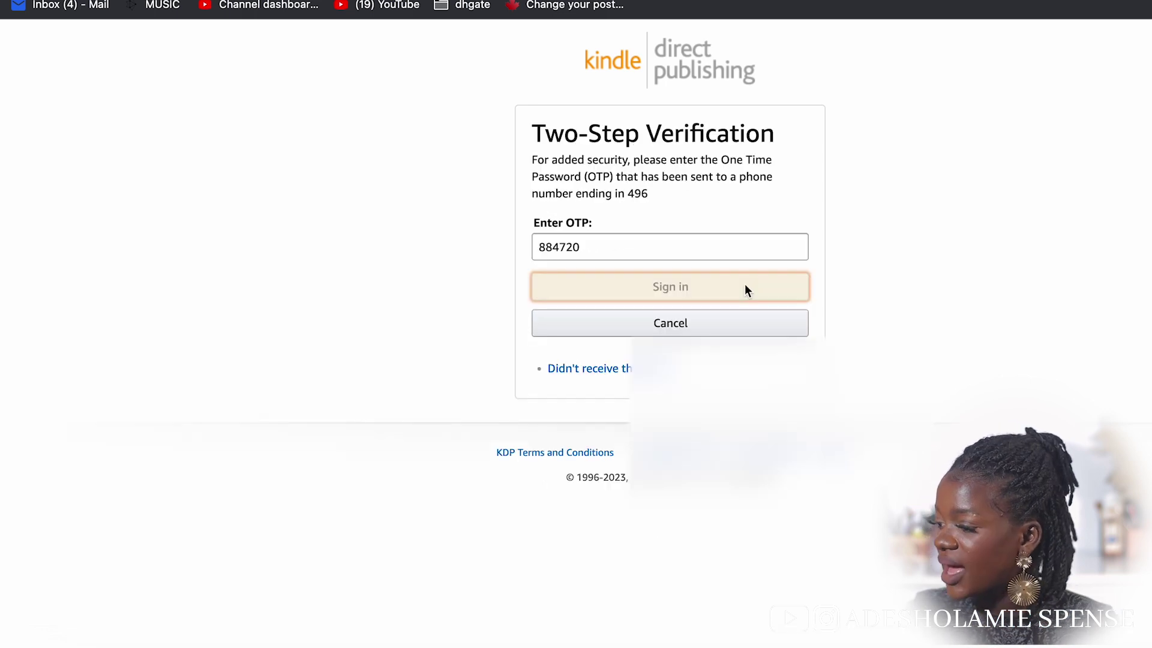
pyautogui.click(746, 286)
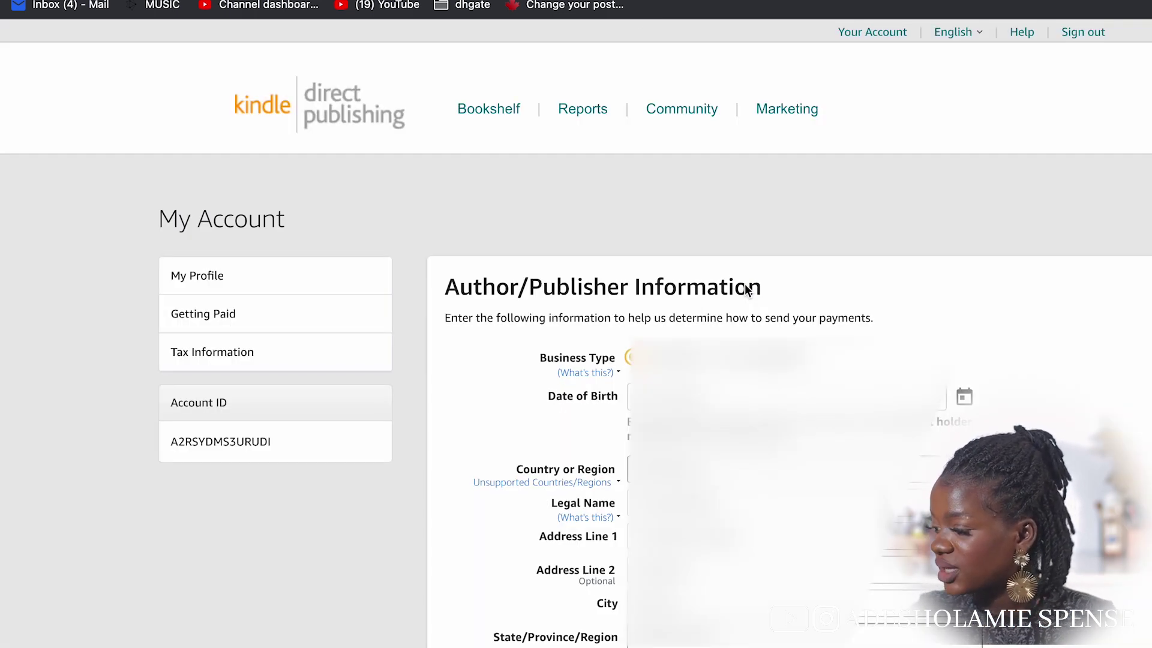
pyautogui.scroll(-3, 747, 289)
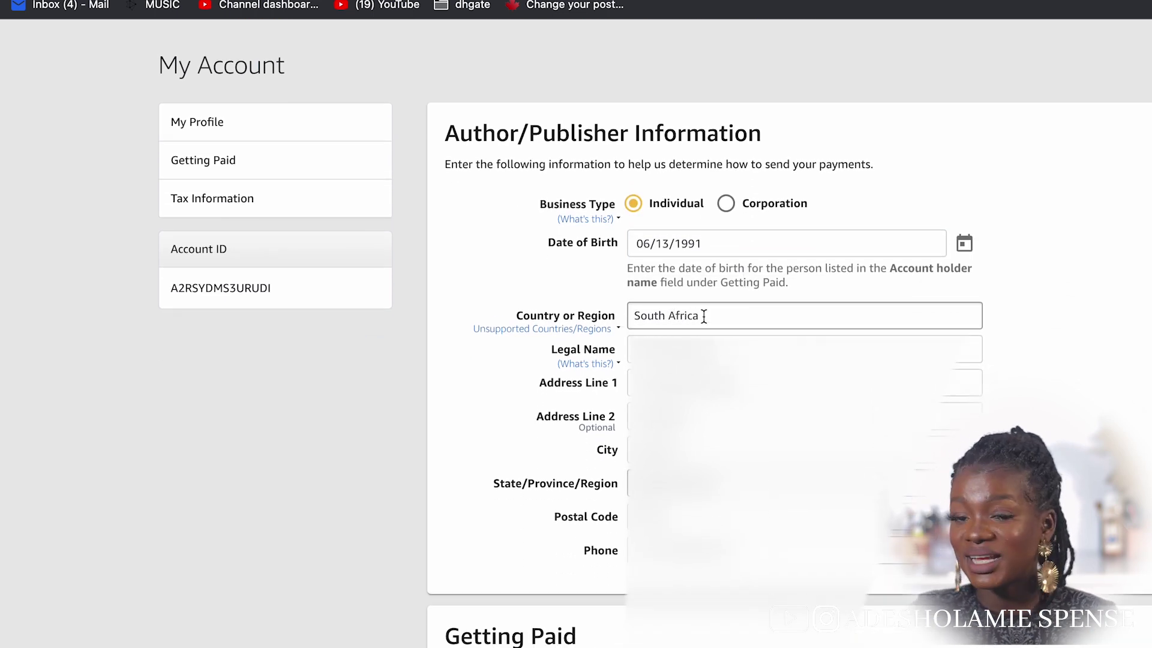
pyautogui.scroll(1, 703, 316)
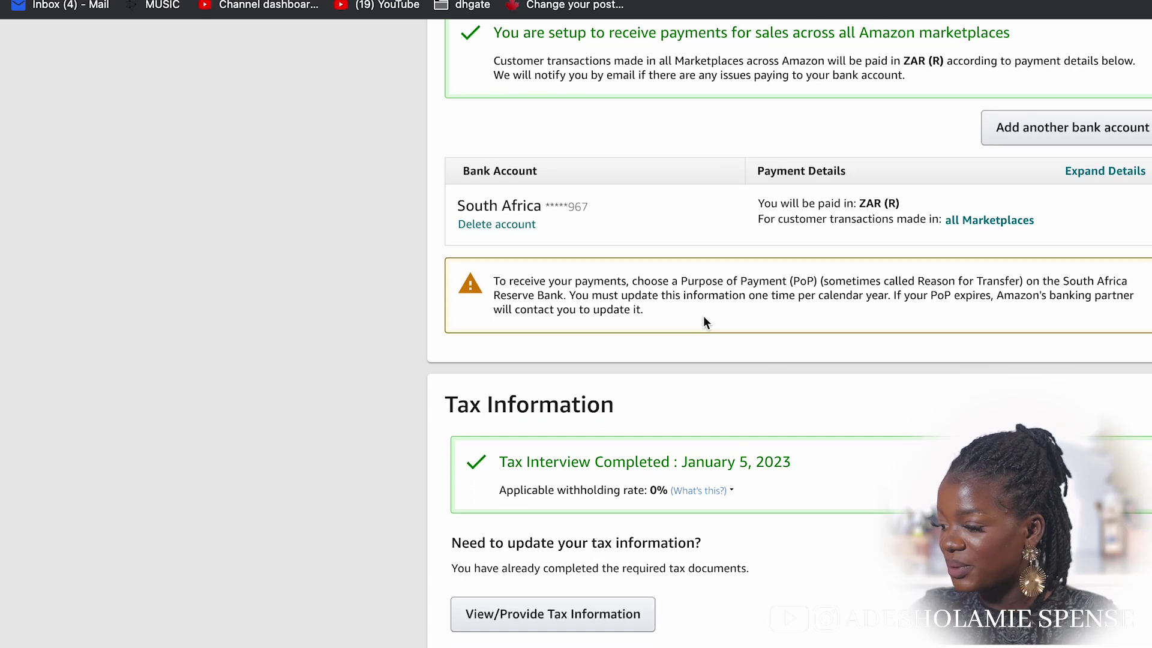
pyautogui.scroll(-1, 703, 318)
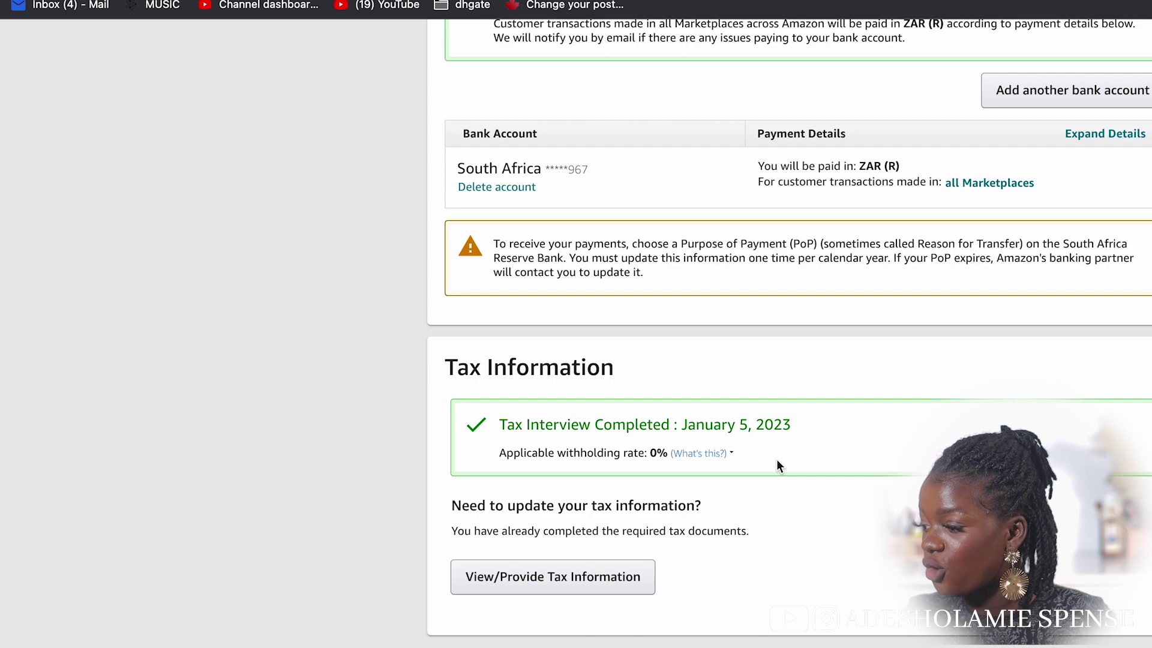
pyautogui.scroll(1, 777, 459)
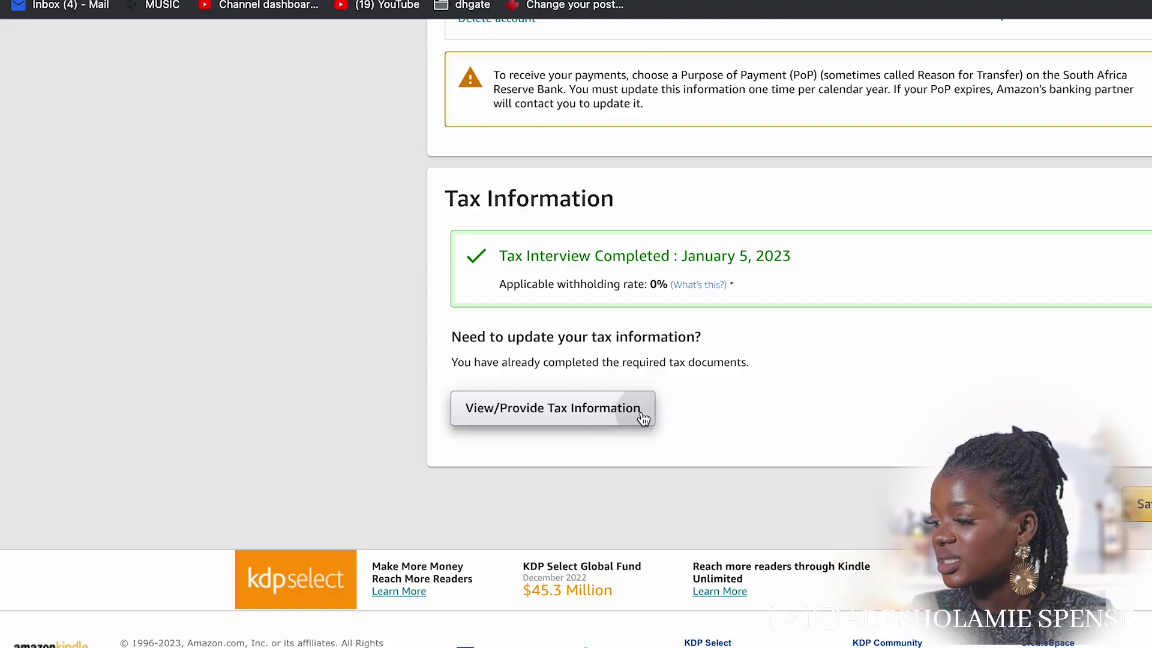
pyautogui.click(640, 413)
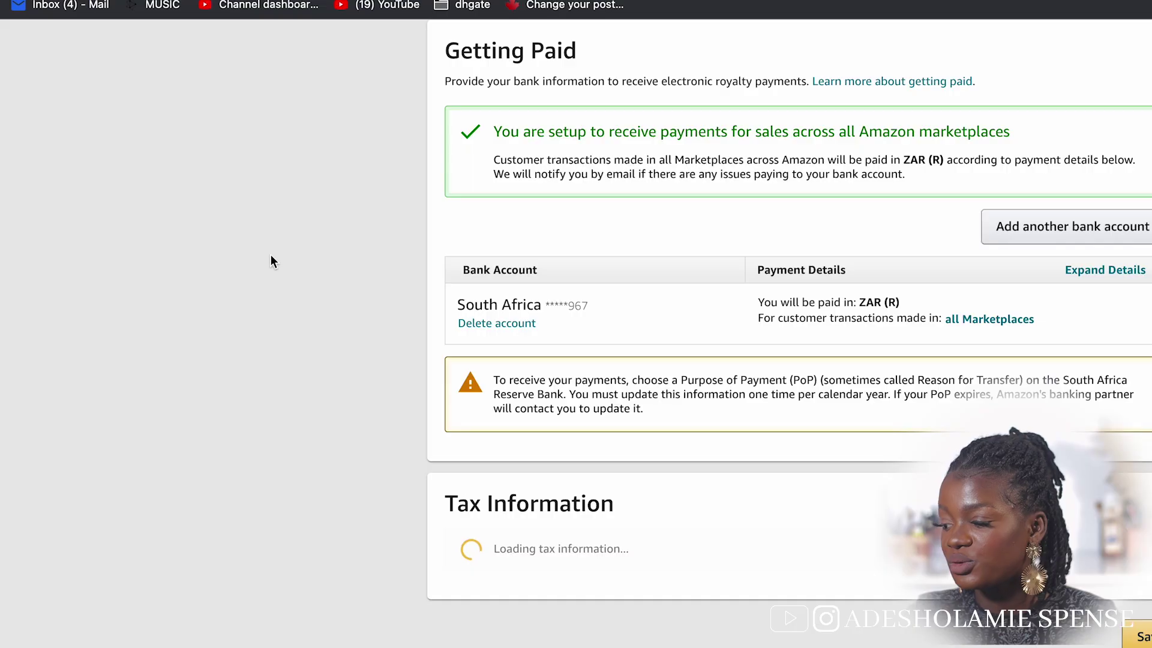
pyautogui.scroll(2, 572, 252)
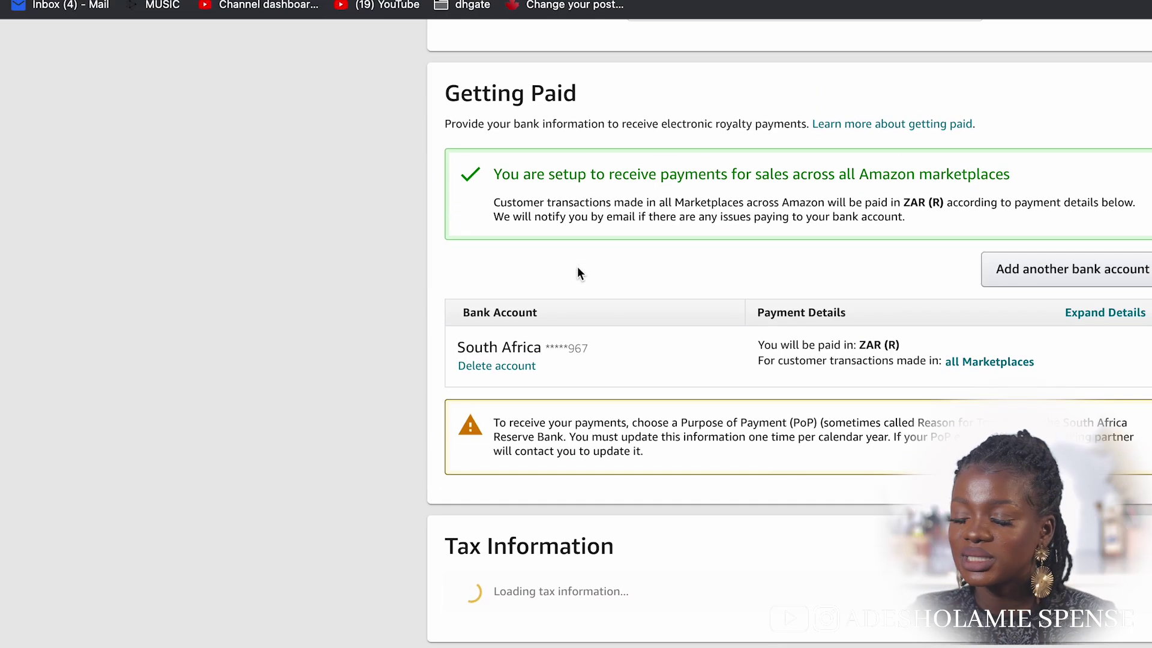